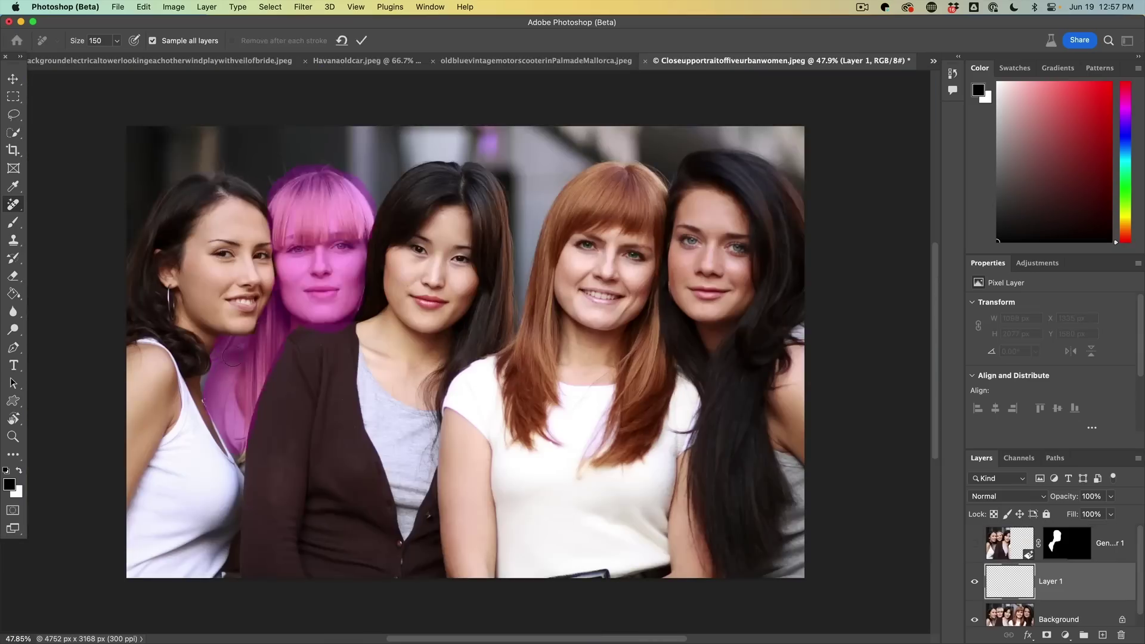
Apply the Remove tool stroke to erase the woman from the wedding photo.
key("Return")
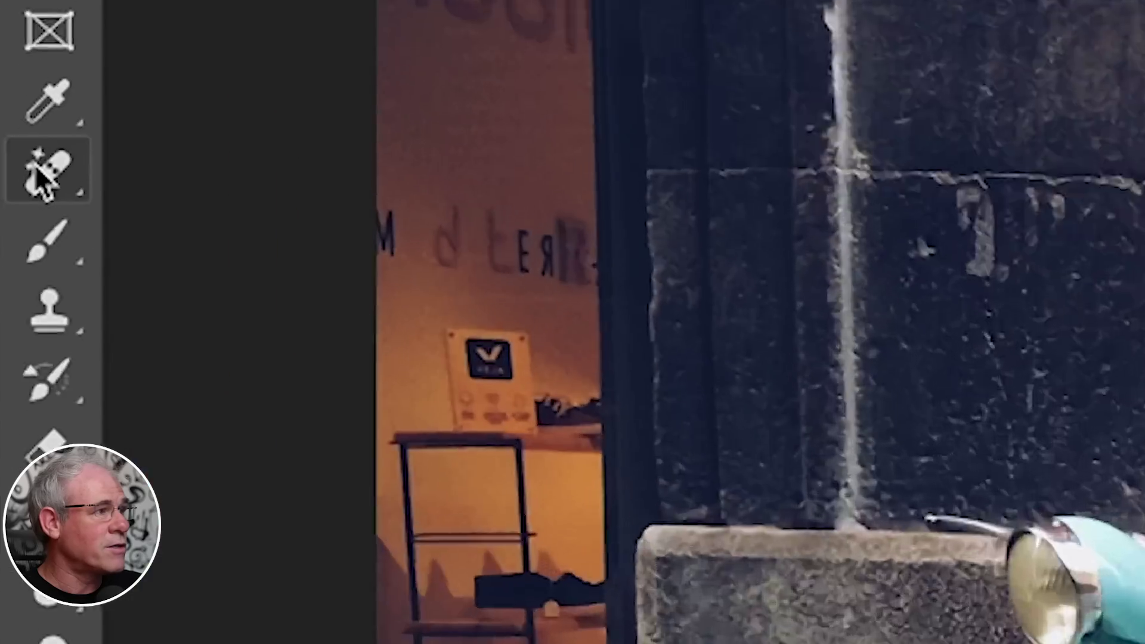
Select the Remove Tool and add a new empty layer above the background.
right_click(13, 204)
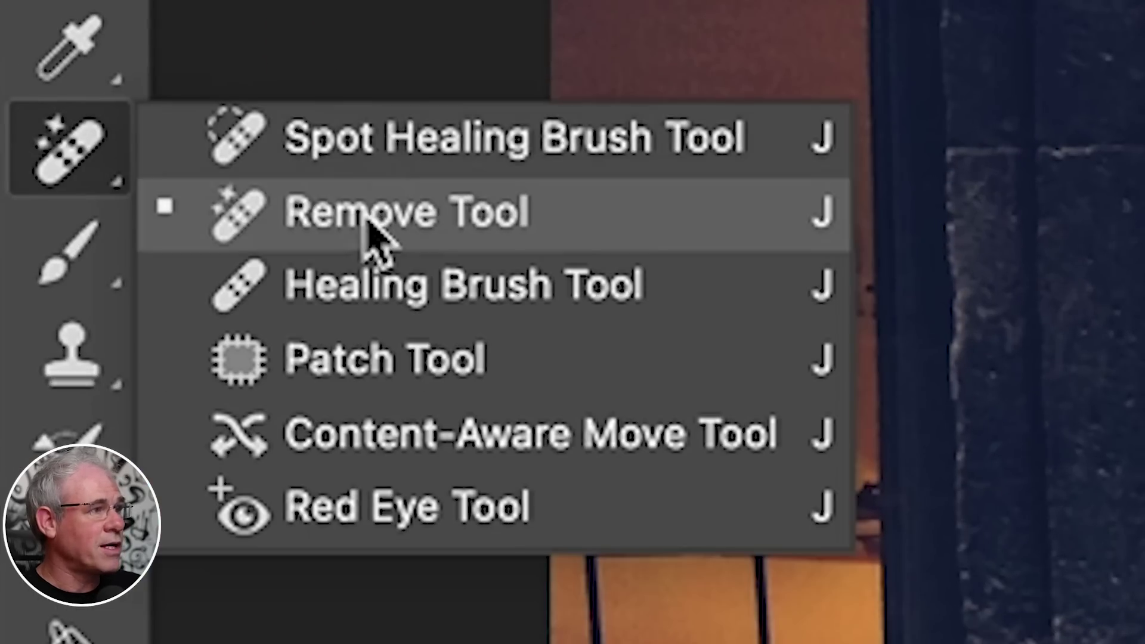
left_click(376, 235)
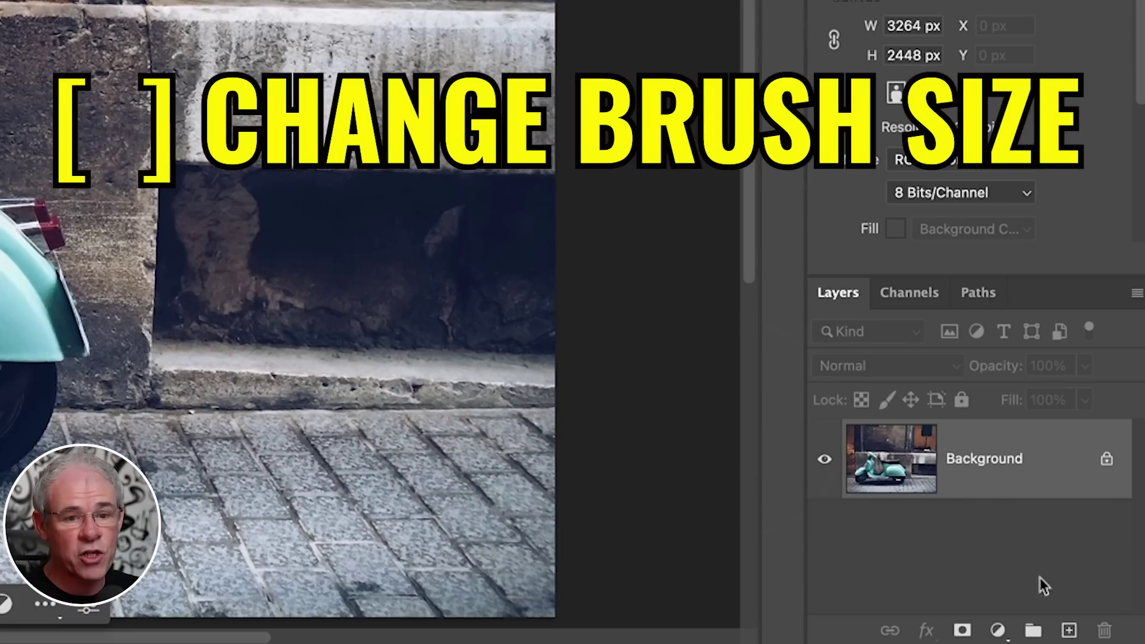
left_click(1067, 631)
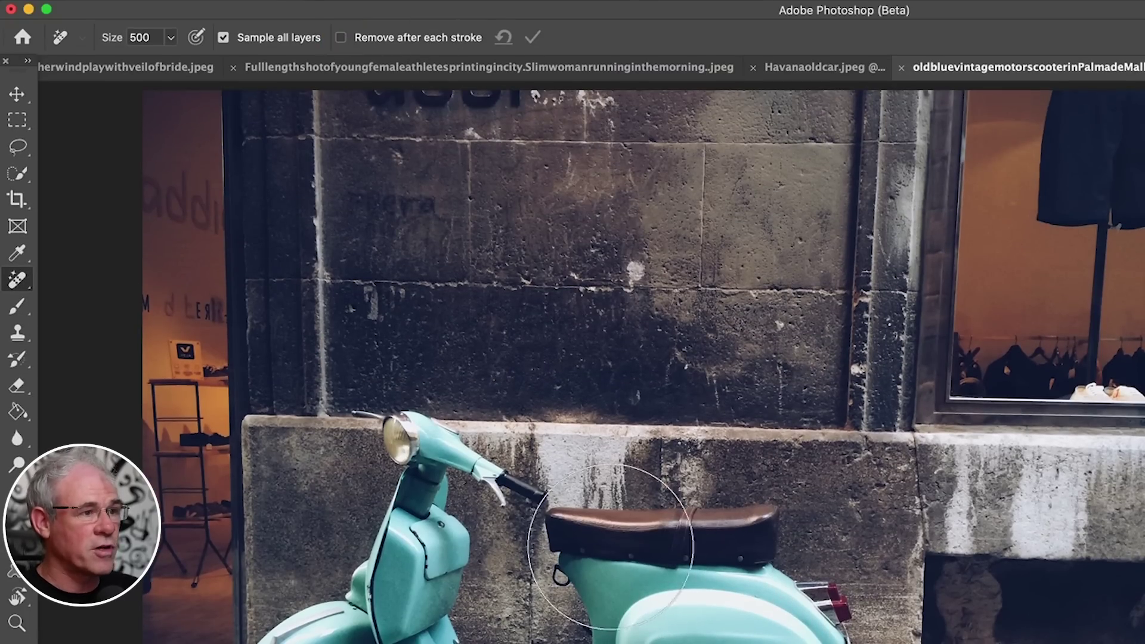
Paint over the scooter's seat, rear wheel, front, floorboard and handlebar with a smaller brush.
left_click_drag(606, 524, 687, 577)
mouse_move(688, 344)
left_mouse_down()
mouse_move(767, 491)
mouse_move(767, 525)
mouse_move(669, 355)
left_mouse_up()
mouse_move(486, 256)
left_mouse_down()
mouse_move(384, 243)
mouse_move(319, 409)
mouse_move(302, 490)
mouse_move(457, 344)
left_mouse_up()
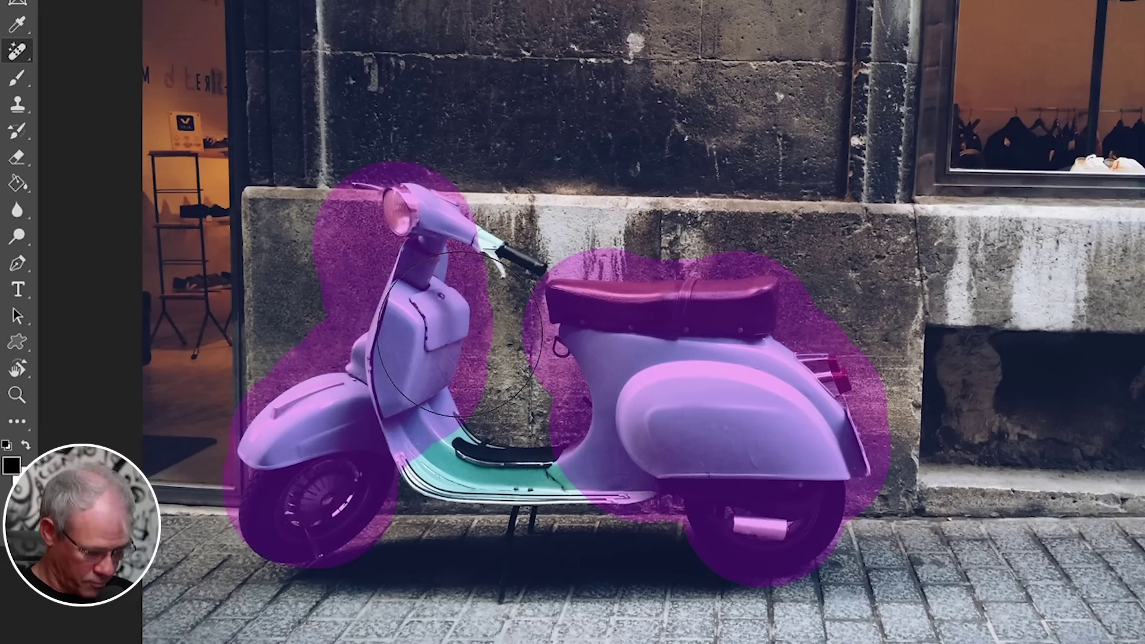
key("bracketleft")
key("bracketleft")
key("bracketleft")
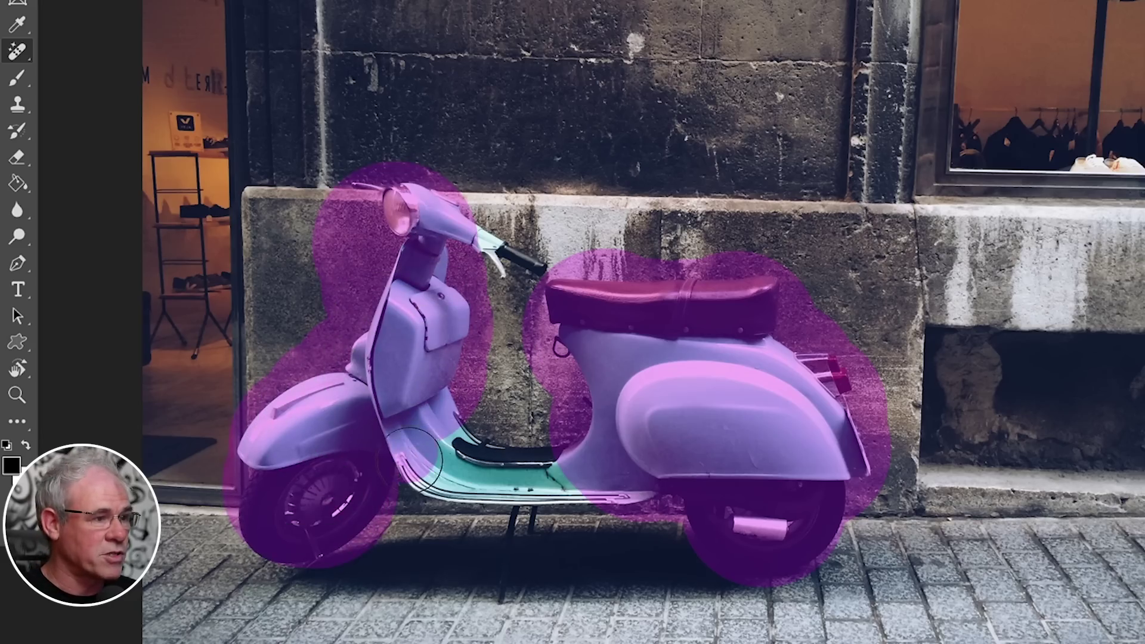
left_click_drag(411, 458, 536, 487)
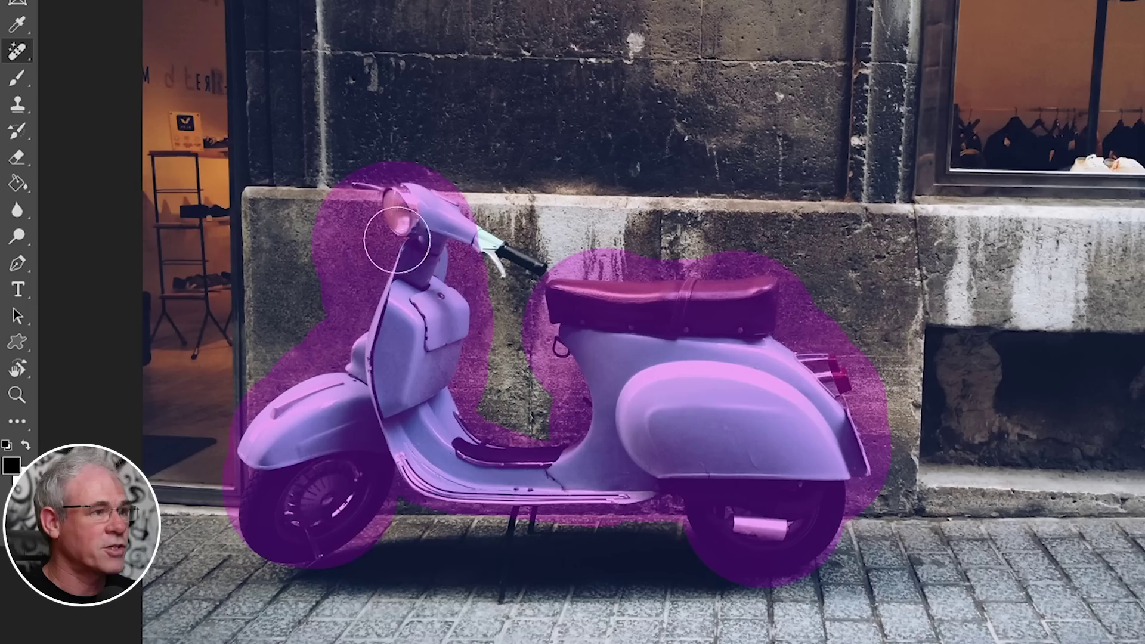
left_click_drag(500, 255, 494, 253)
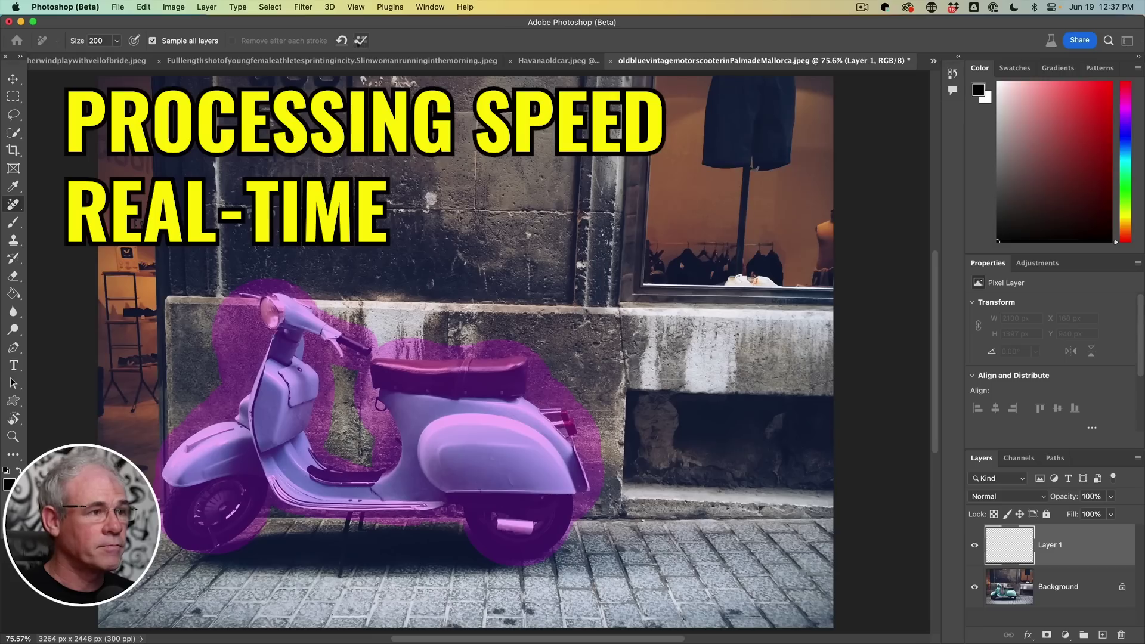
Apply the scooter removal, then erase its pavement shadow, the wall streaks and the wall base.
left_click(362, 42)
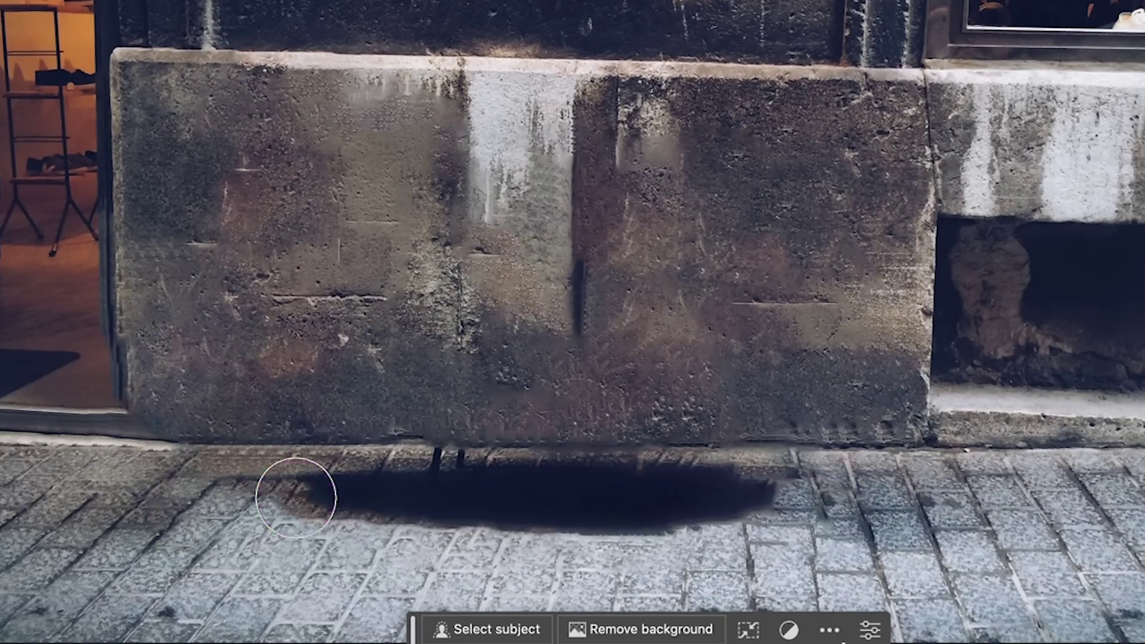
left_click_drag(296, 492, 404, 504)
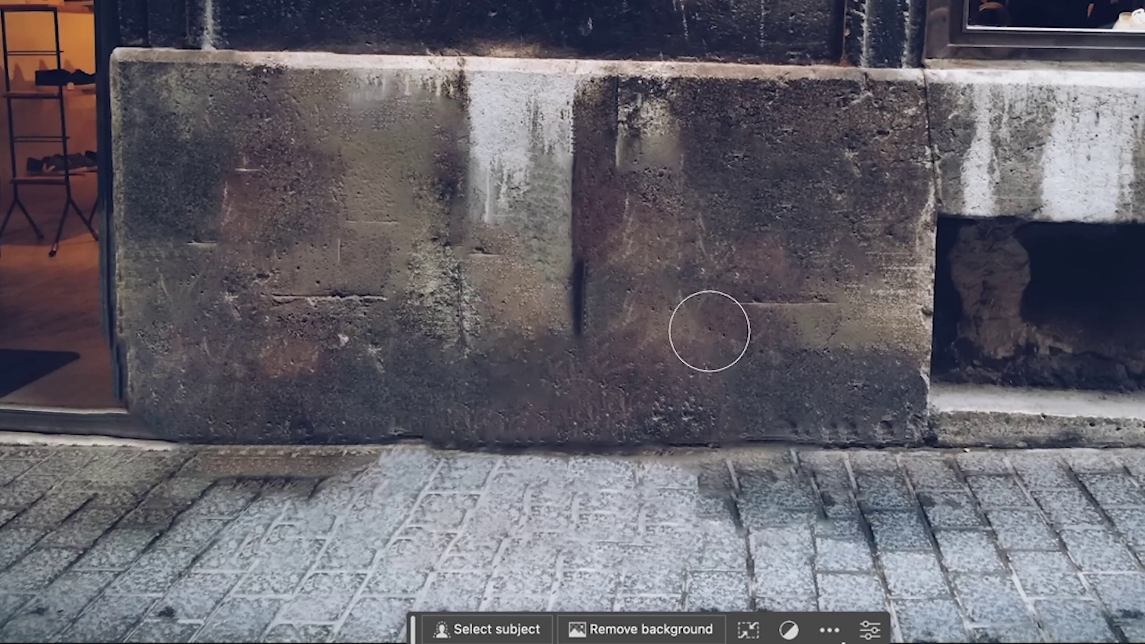
left_click_drag(383, 125, 383, 219)
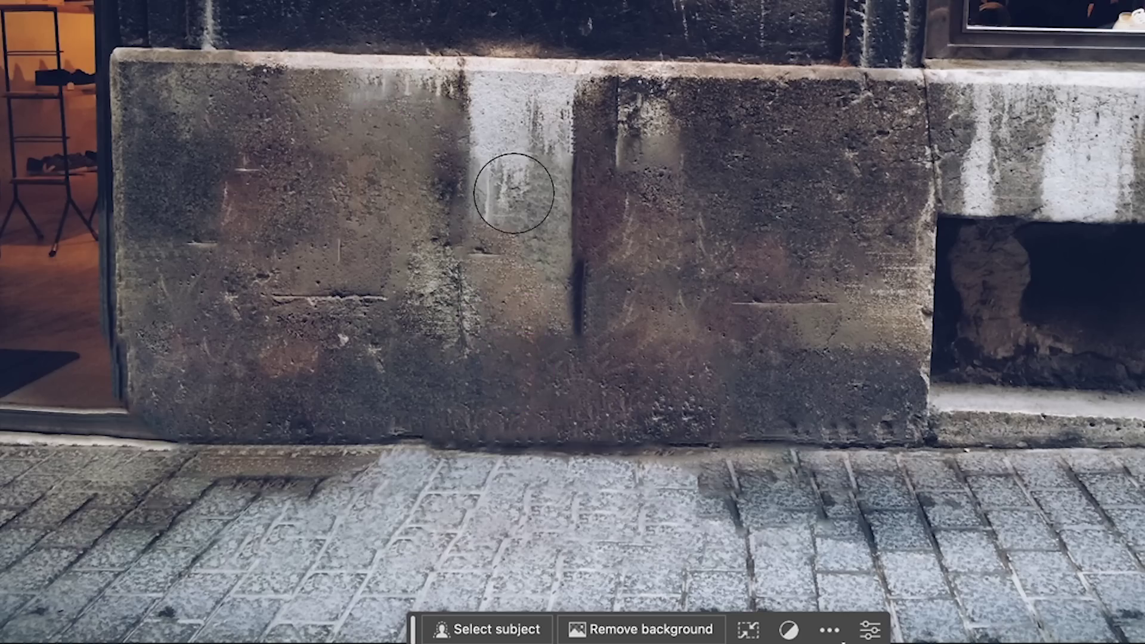
left_click_drag(513, 179, 523, 210)
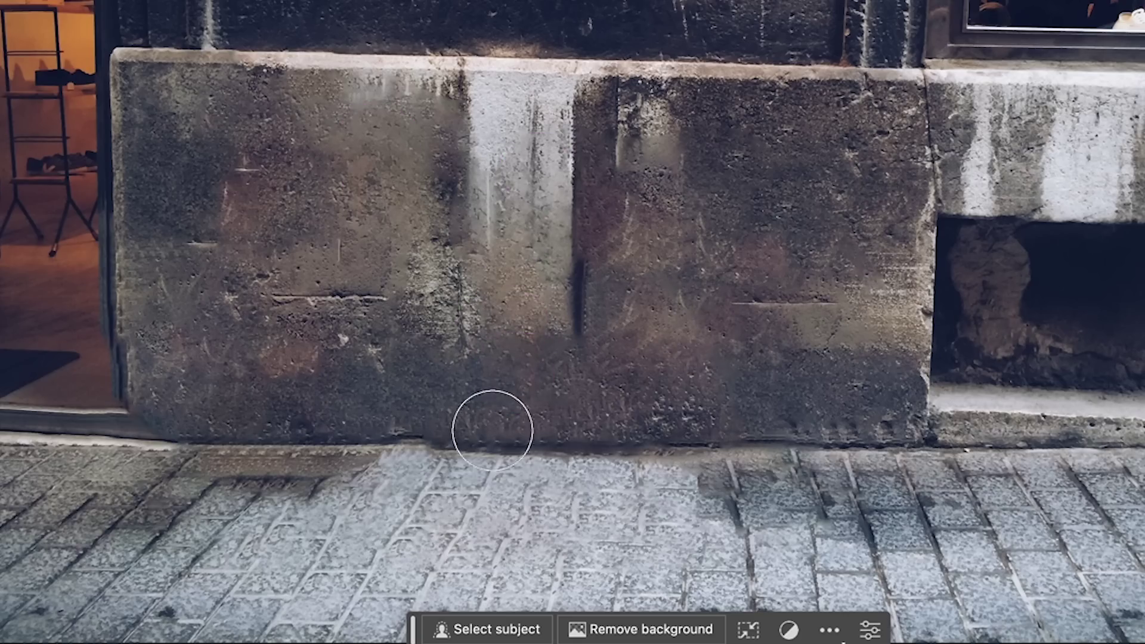
left_click_drag(467, 437, 703, 448)
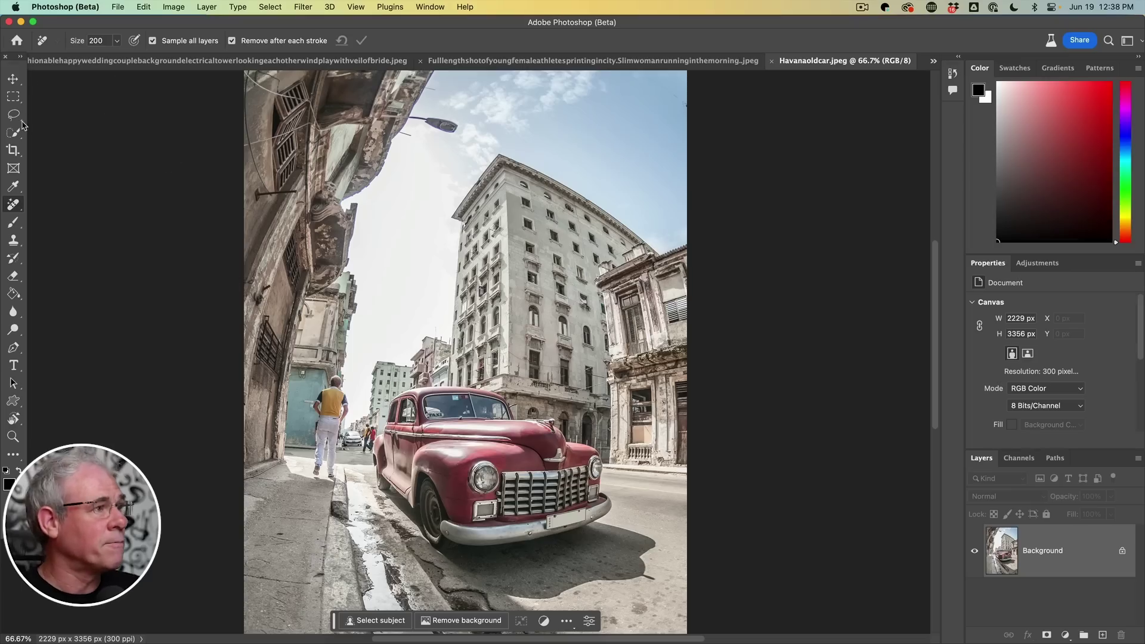
Lasso the red car, generative-fill it, and toggle the generated layer to compare.
left_click(15, 111)
right_click(15, 111)
left_click(64, 116)
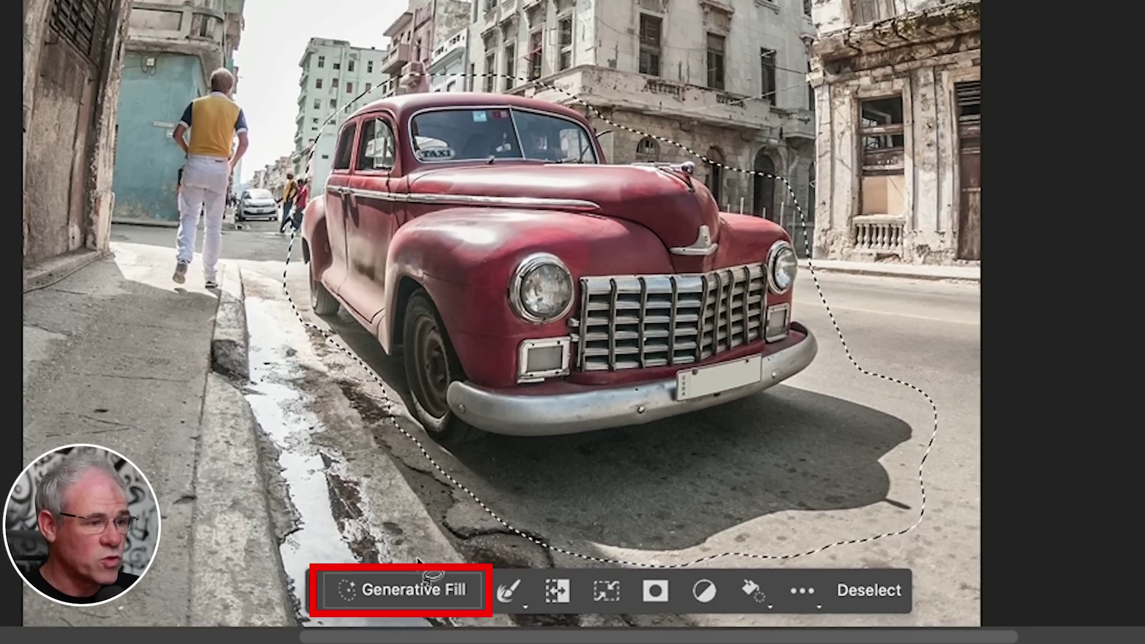
left_click(407, 583)
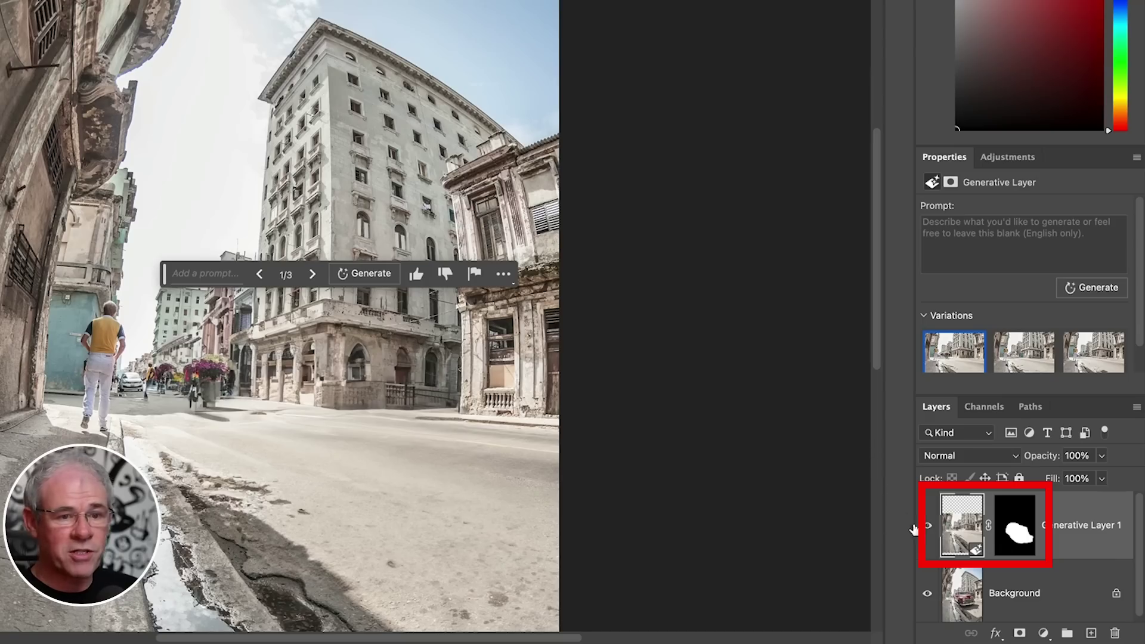
left_click(928, 525)
left_click(928, 525)
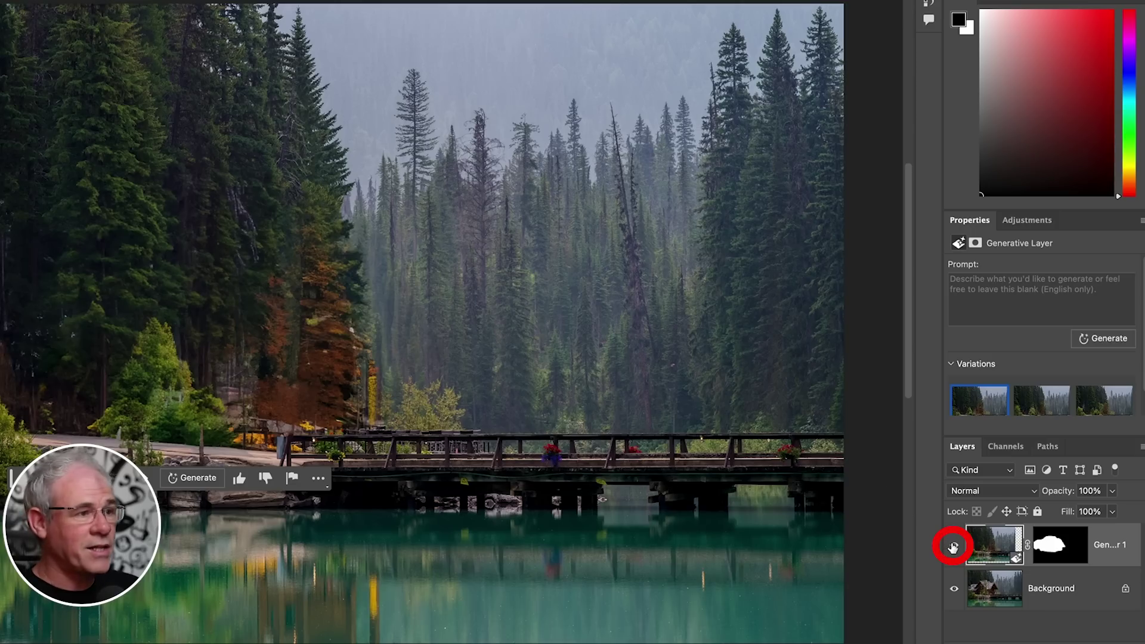
Hide the generated forest layer to reveal the cabin, and add a new empty layer.
left_click(953, 547)
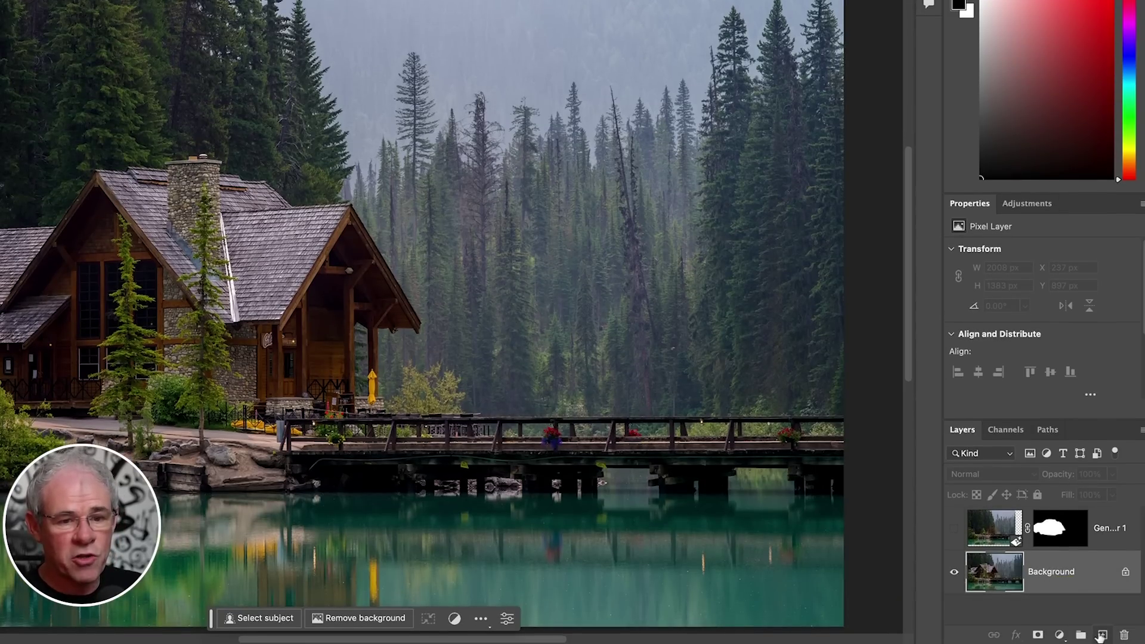
left_click(1102, 634)
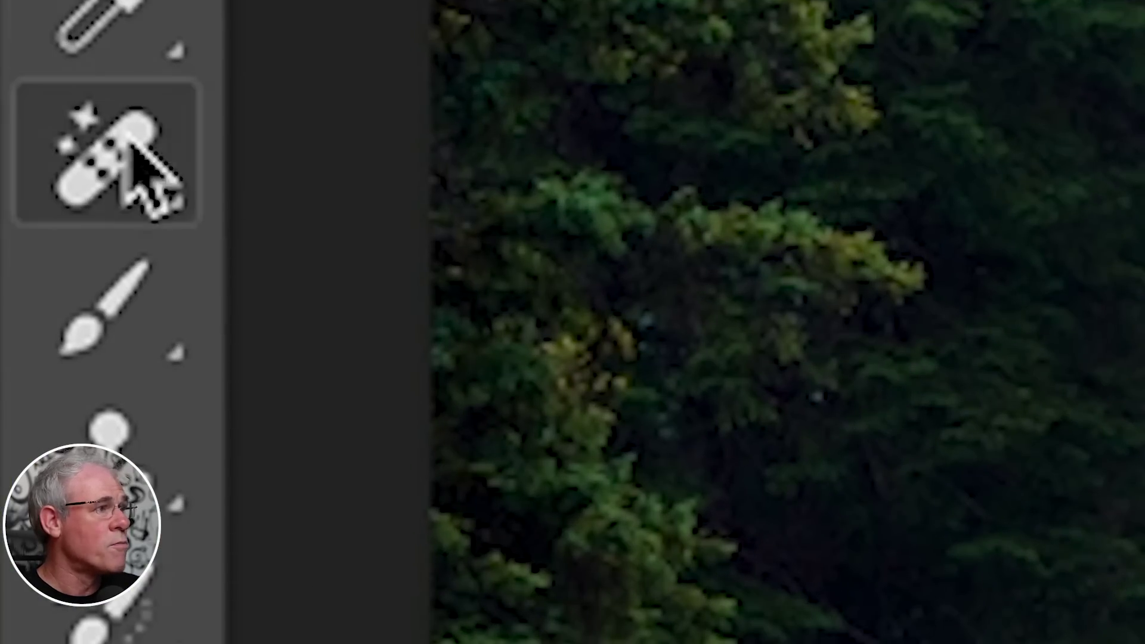
Select the Remove Tool from the healing tools flyout.
left_click(134, 184)
left_click(529, 268)
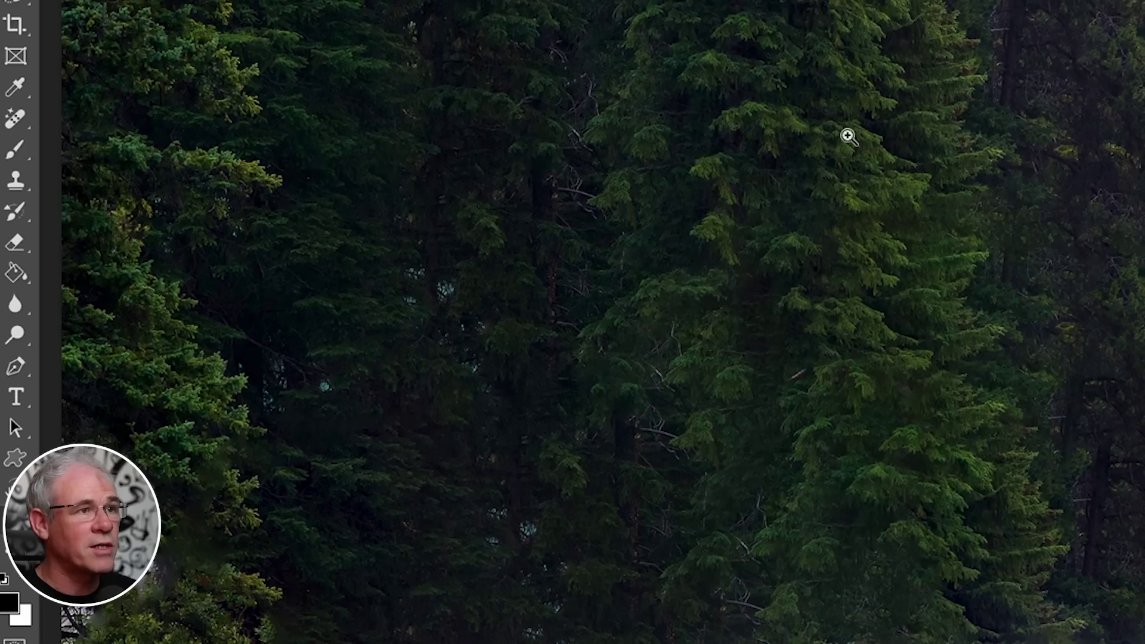
Pan around the retouched forest and signposts to inspect the removal-brush patch.
left_click_drag(796, 215, 754, 153)
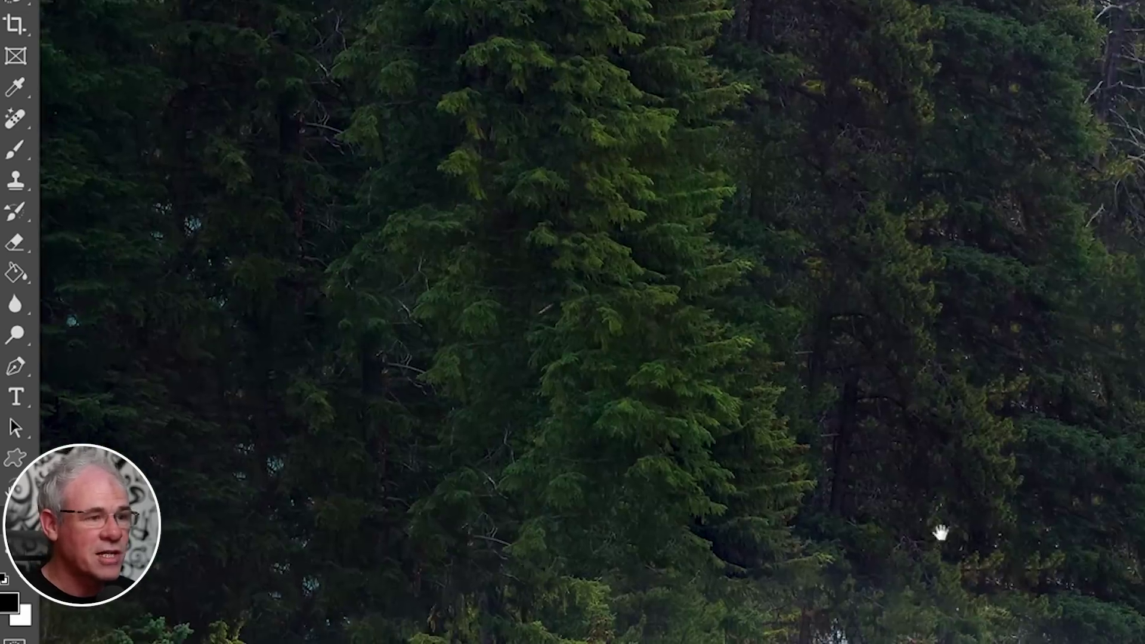
left_click_drag(939, 532, 1079, 223)
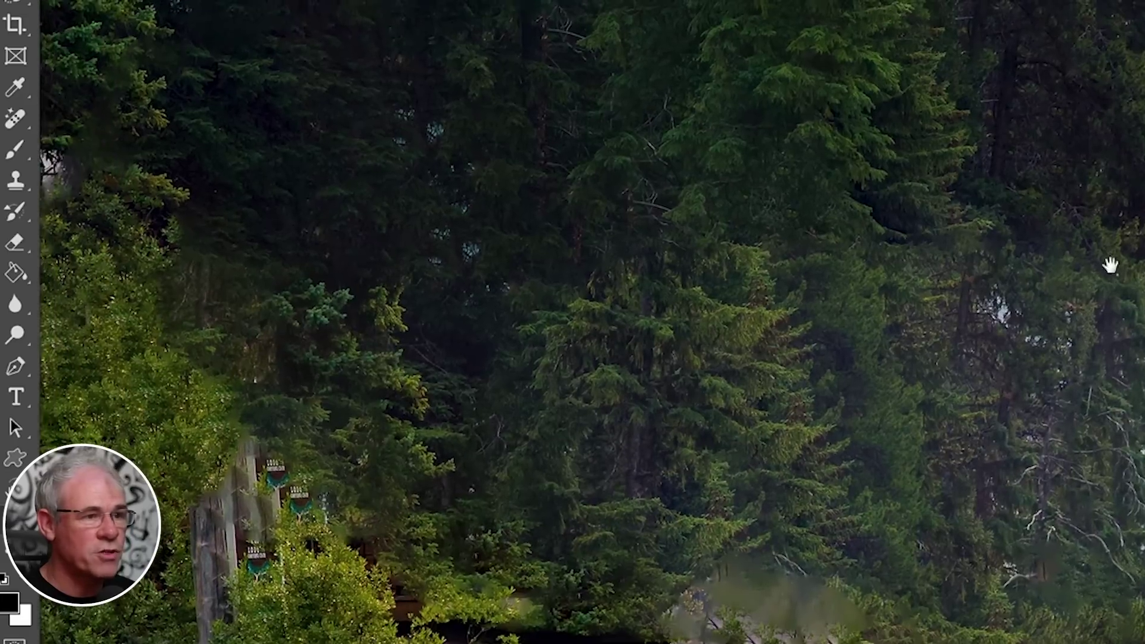
left_click_drag(1110, 266, 1136, 292)
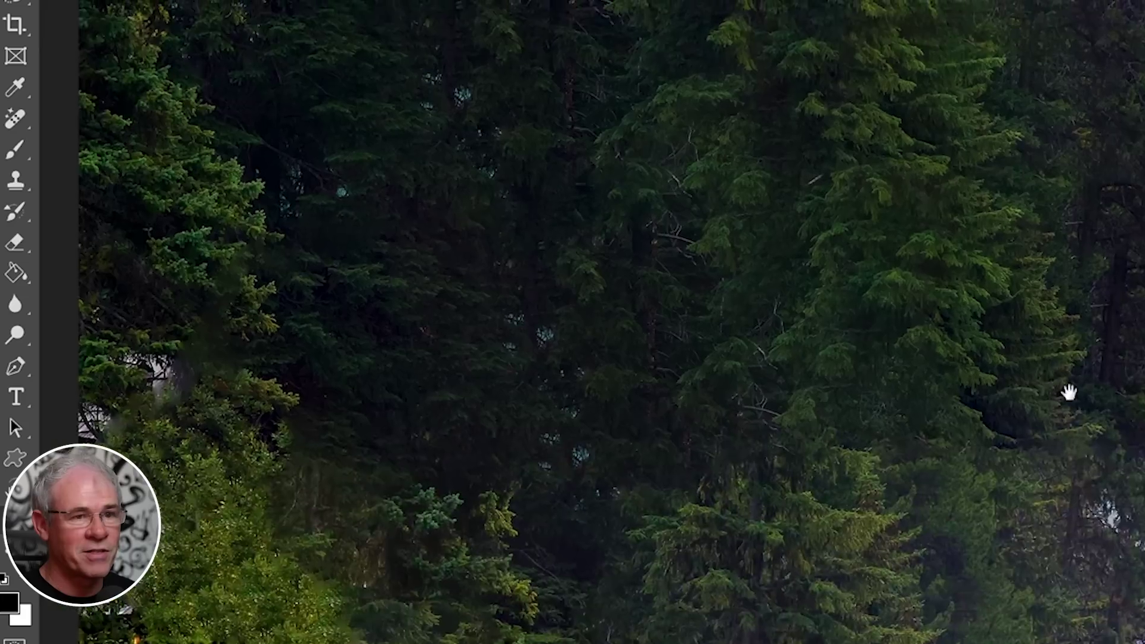
left_click_drag(985, 227, 1089, 412)
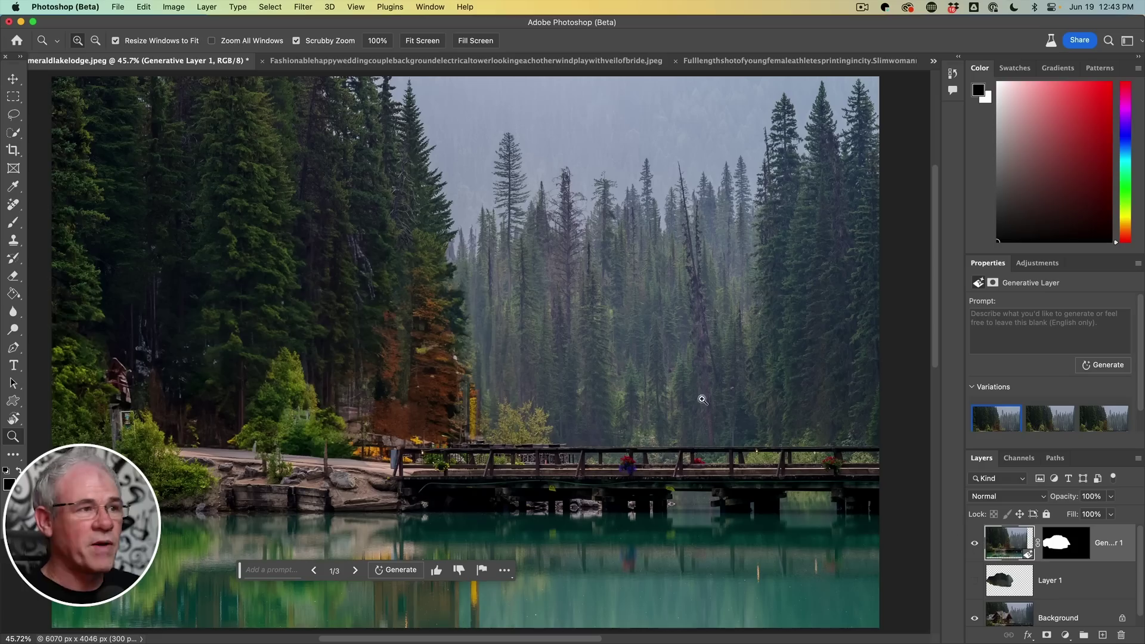
Bring up the wedding couple photo with the electricity pylon.
left_click_drag(344, 181, 354, 126)
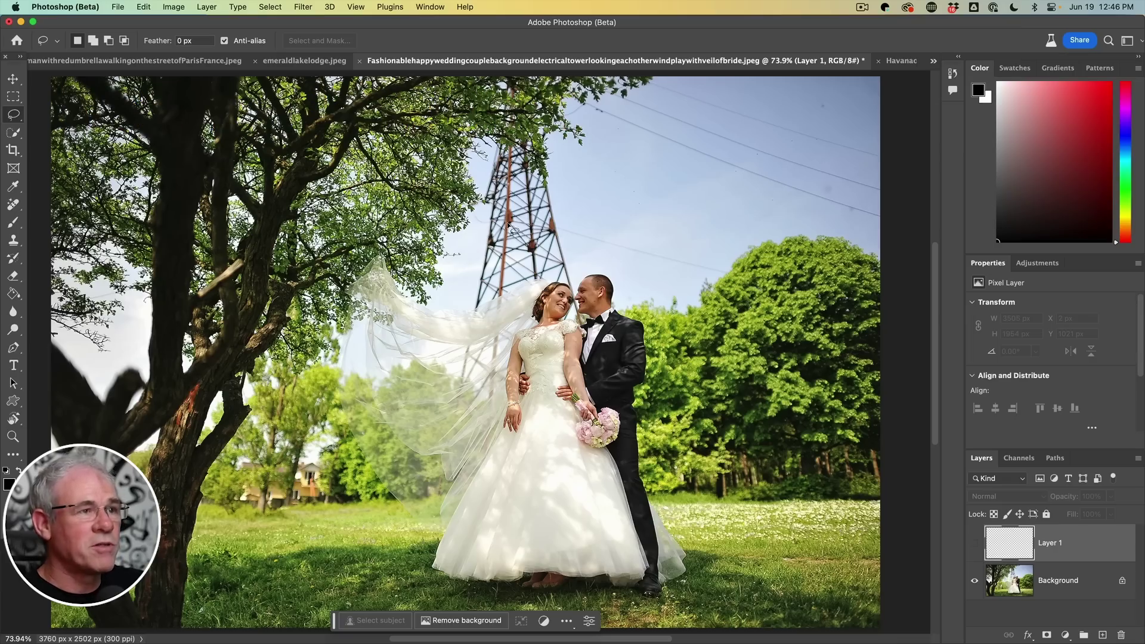
Replace the empty layer with a fresh one and select the Remove Tool.
key("Delete")
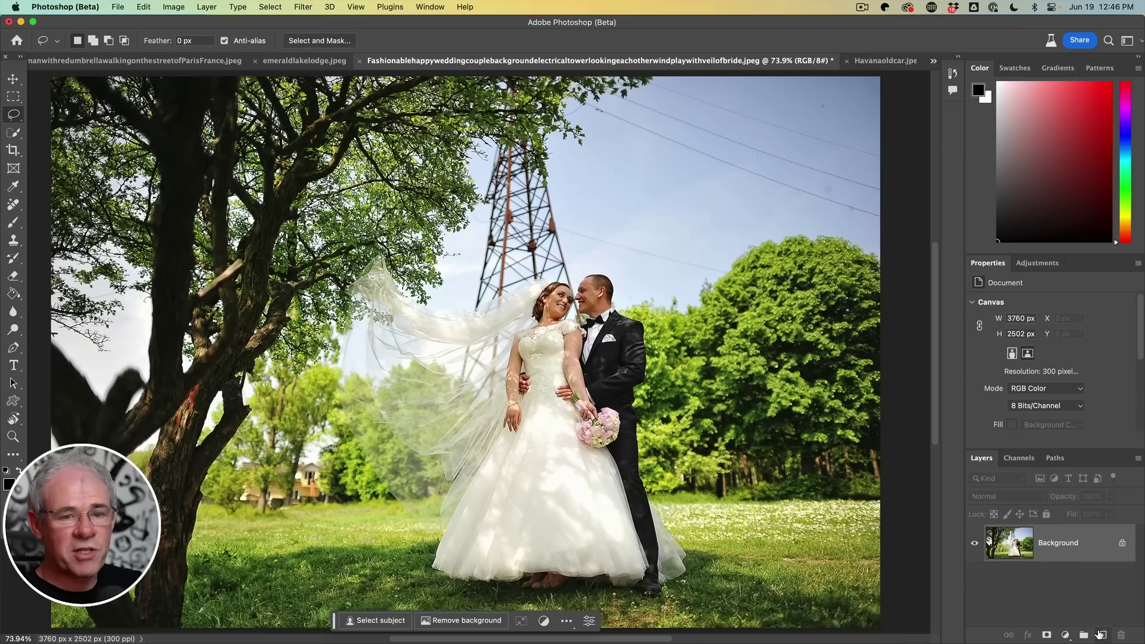
left_click(1100, 634)
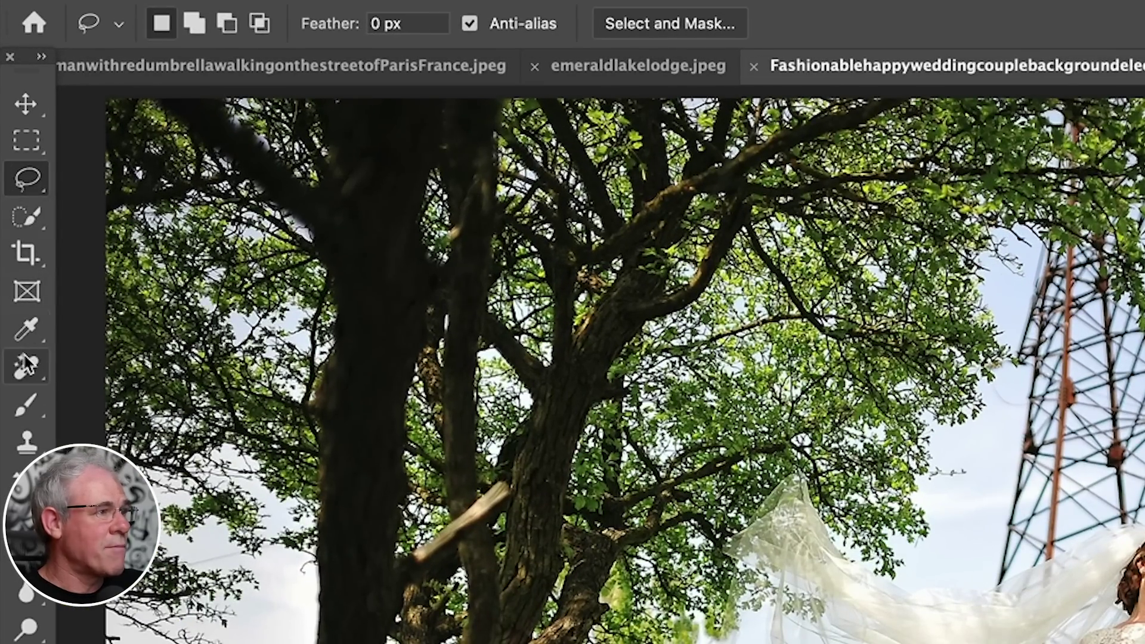
left_click(26, 365)
left_click(123, 388)
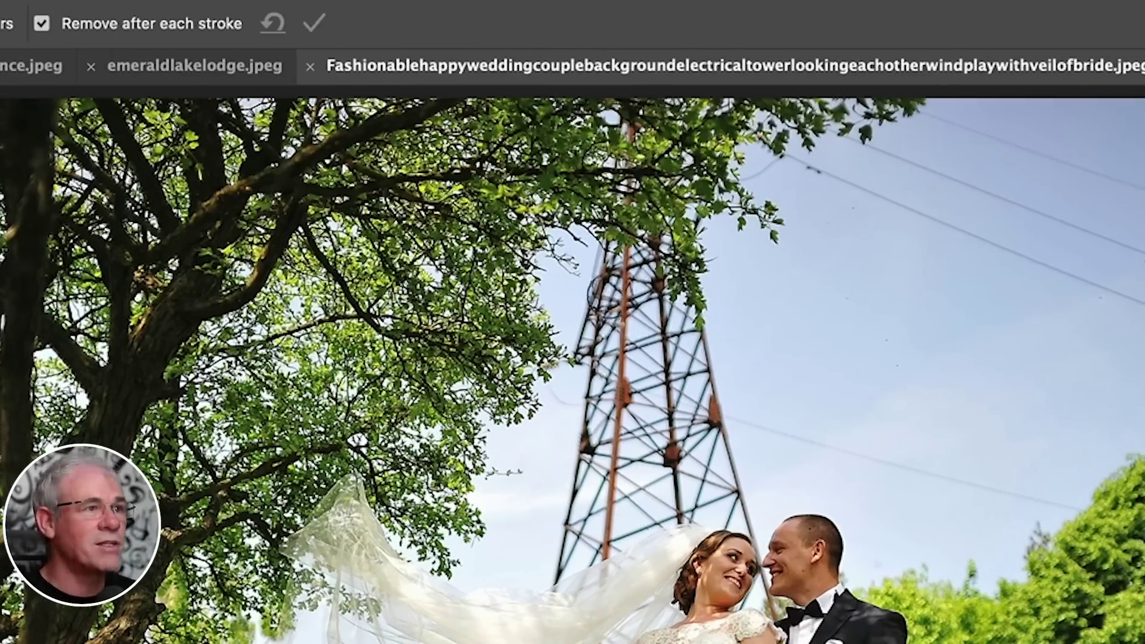
Erase the tower's left leg and centre, plus the leaves hanging from the tree.
mouse_move(614, 254)
left_mouse_down()
mouse_move(561, 559)
mouse_move(742, 485)
mouse_move(729, 409)
mouse_move(677, 438)
mouse_move(704, 457)
mouse_move(638, 467)
mouse_move(638, 291)
left_mouse_up()
left_click_drag(658, 359, 667, 304)
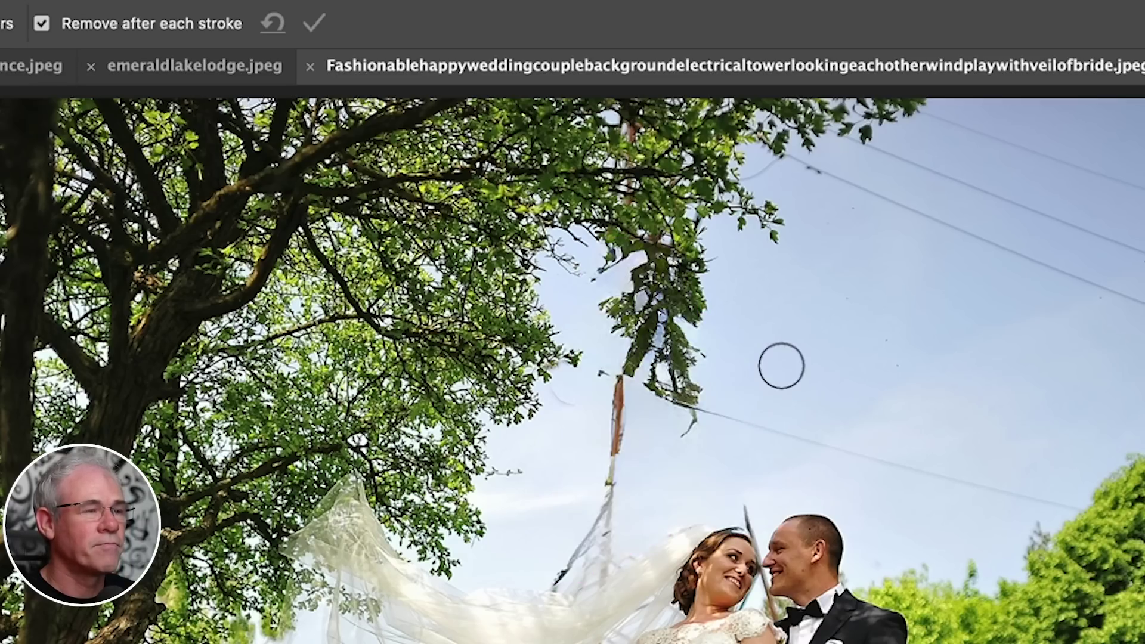
mouse_move(620, 393)
left_mouse_down()
mouse_move(605, 493)
mouse_move(573, 557)
left_mouse_up()
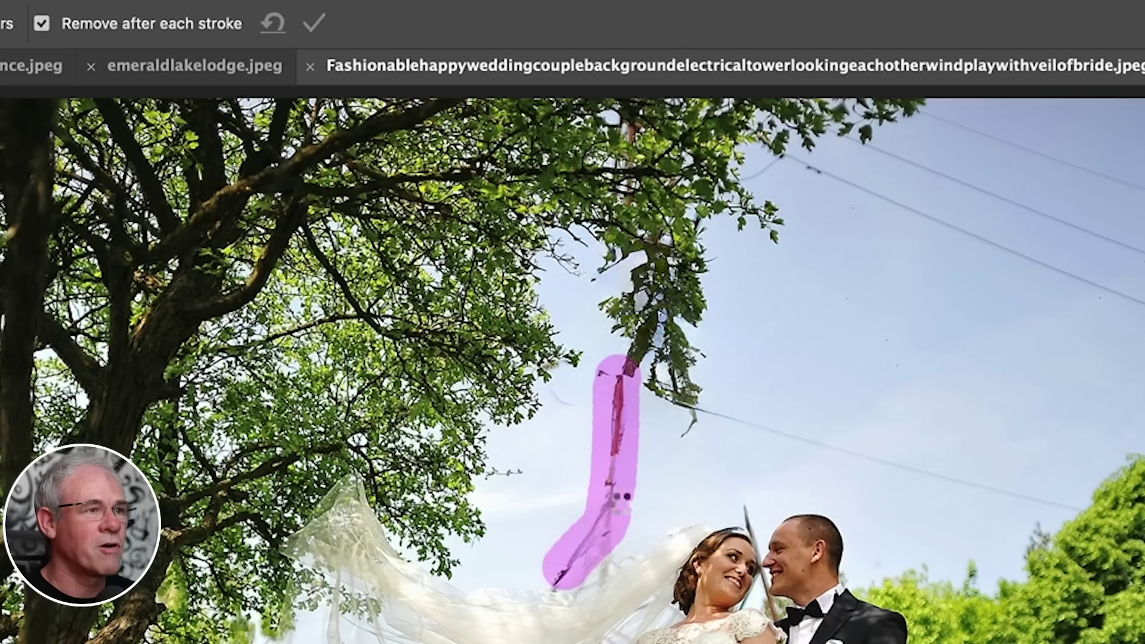
mouse_move(687, 434)
left_mouse_down()
mouse_move(626, 370)
mouse_move(682, 331)
left_mouse_up()
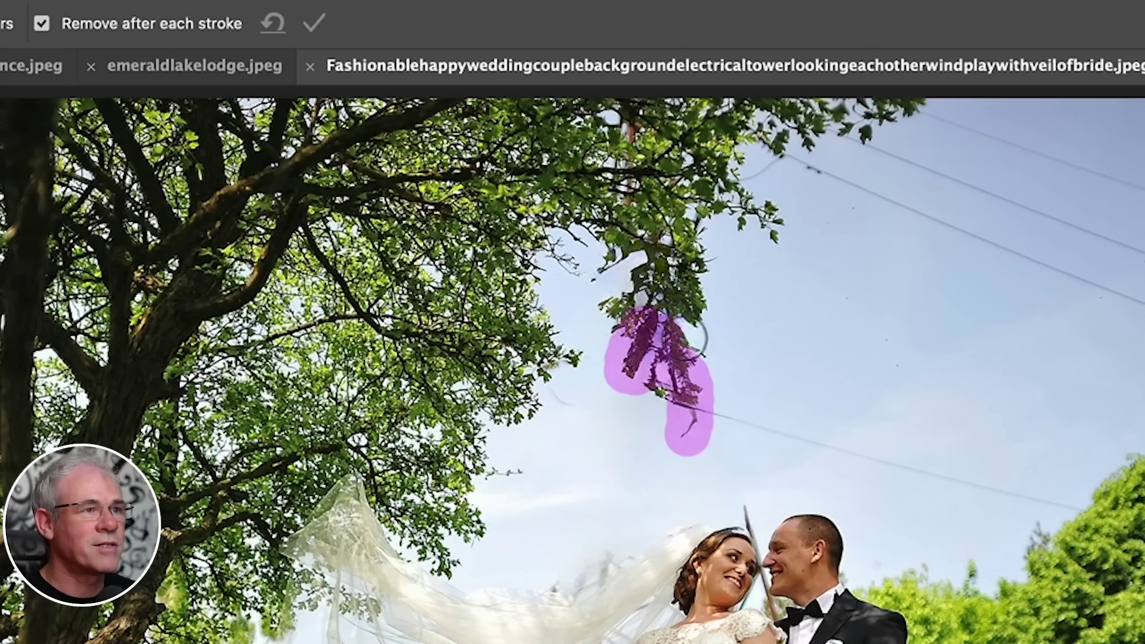
mouse_move(672, 401)
left_mouse_down()
mouse_move(667, 314)
mouse_move(618, 322)
mouse_move(701, 311)
left_mouse_up()
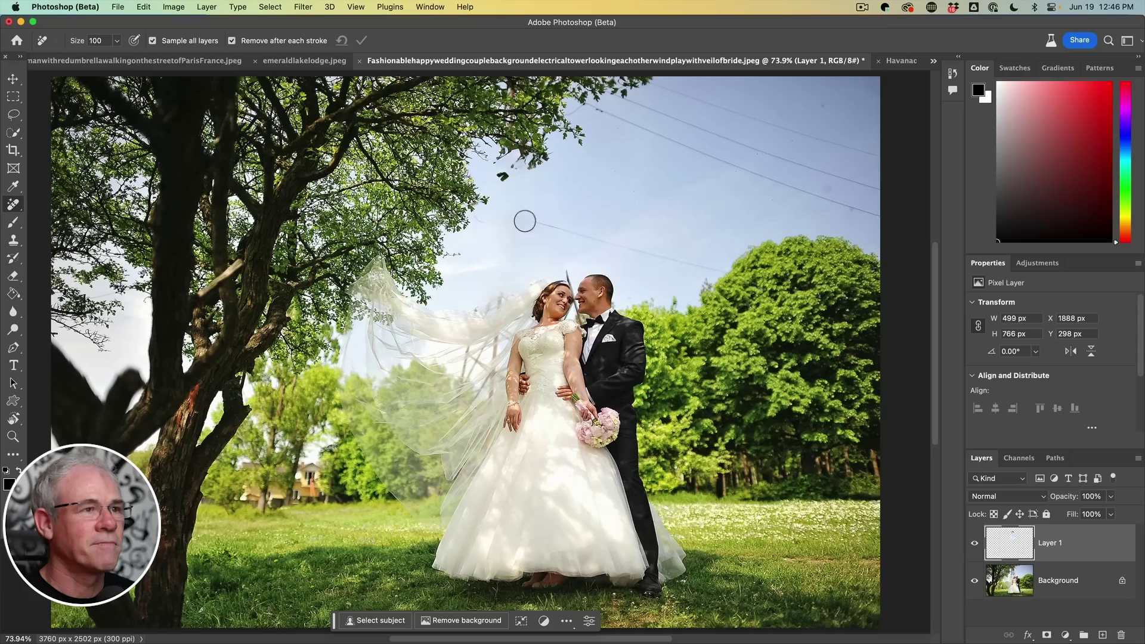
Erase the power lines stretching across the sky to the right edge.
left_click_drag(590, 99, 787, 184)
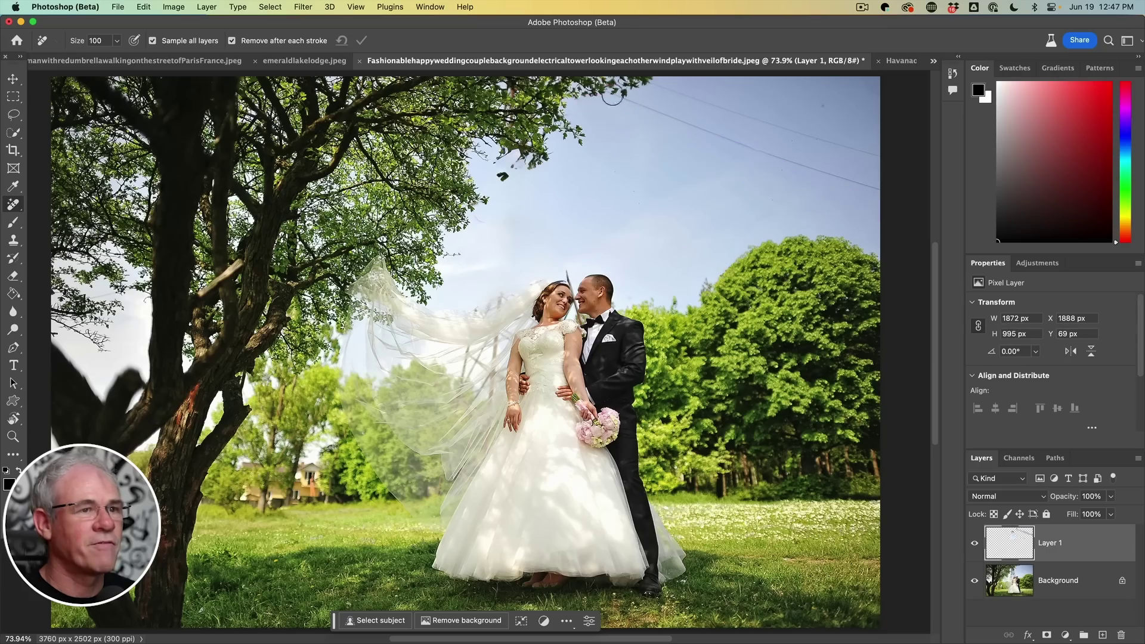
left_click_drag(612, 97, 877, 188)
left_click_drag(653, 92, 700, 111)
left_click_drag(772, 163, 871, 165)
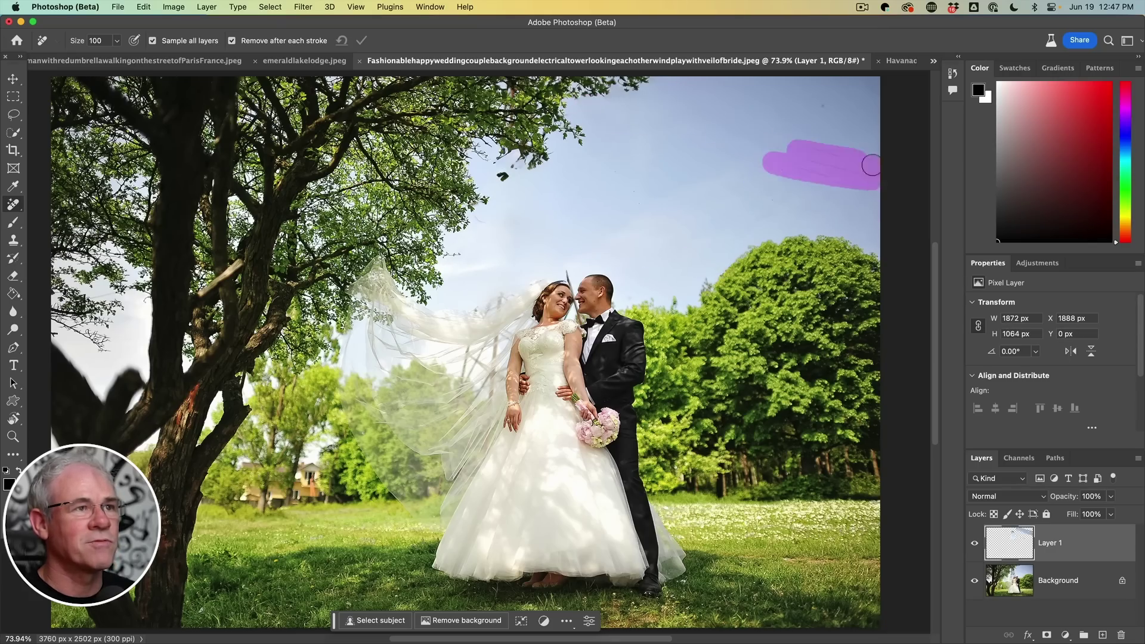
scroll(565, 347, "up", 1)
scroll(566, 348, "up", 1)
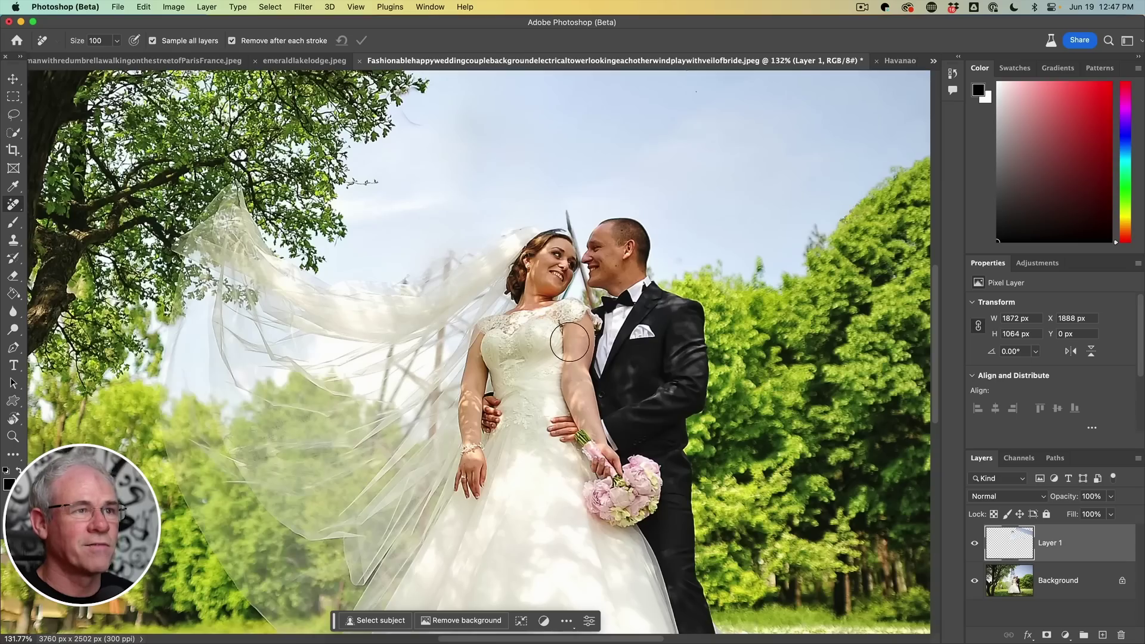
scroll(568, 346, "up", 2)
scroll(568, 345, "up", 1)
scroll(571, 343, "up", 1)
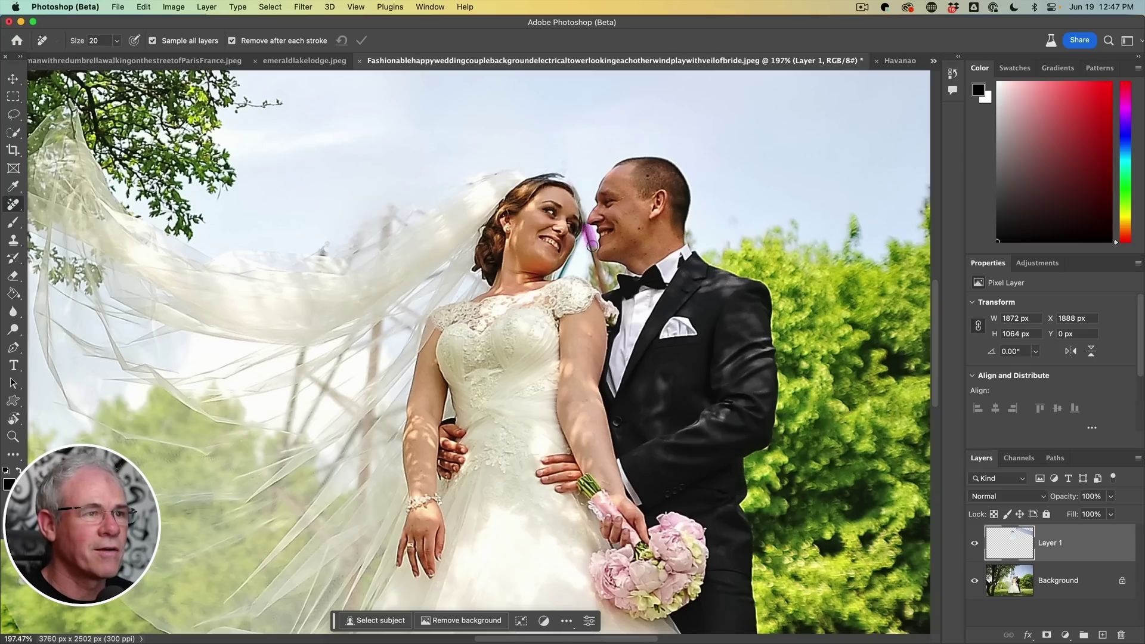
Erase the pole between the couple's faces and where it shows through the veil.
left_click_drag(592, 255, 596, 270)
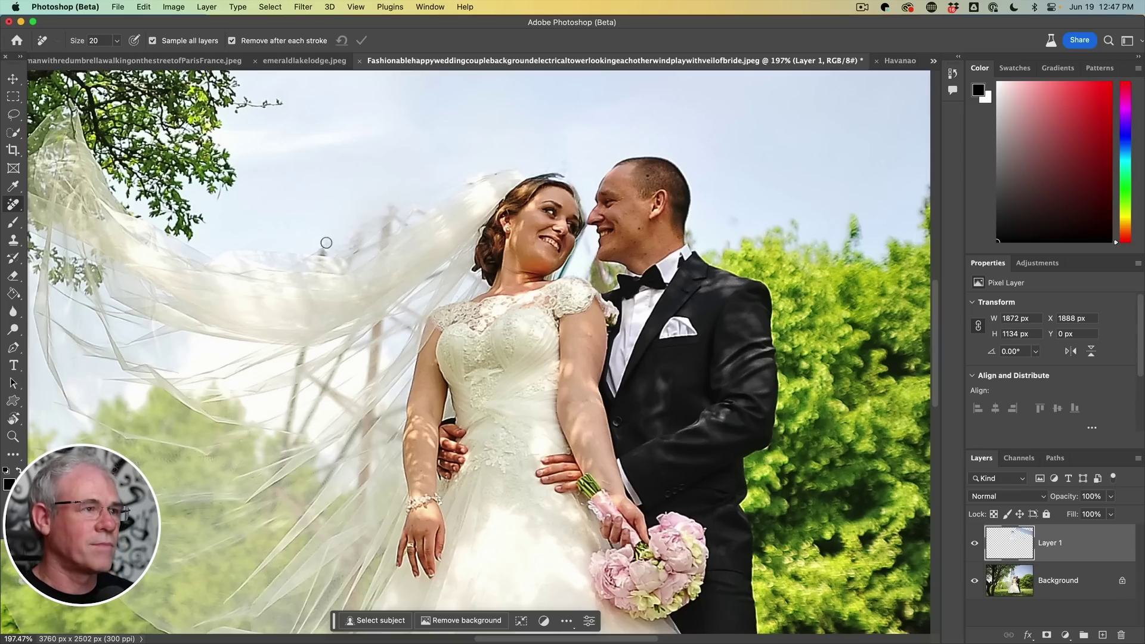
left_click_drag(362, 341, 479, 250)
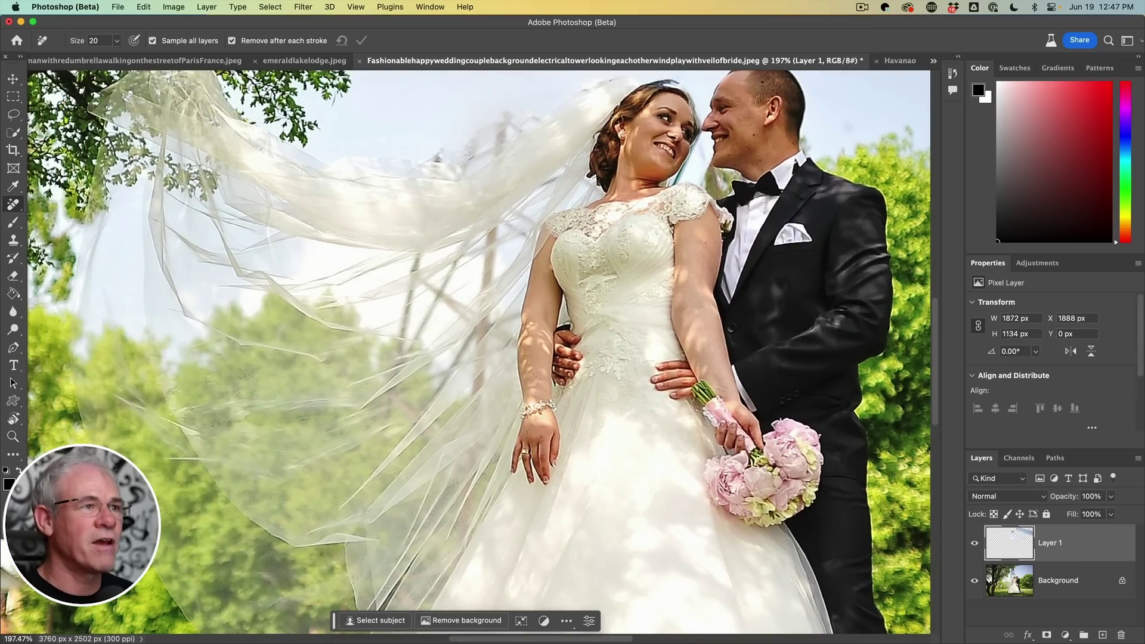
left_click_drag(416, 267, 402, 331)
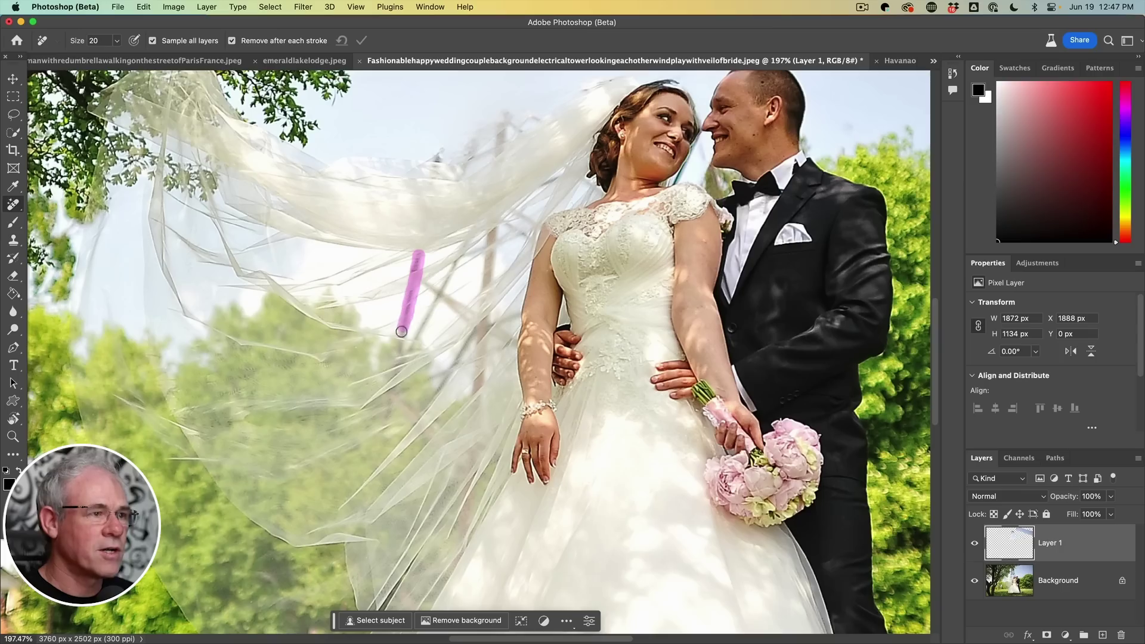
left_click_drag(393, 382, 393, 383)
left_click_drag(409, 273, 475, 312)
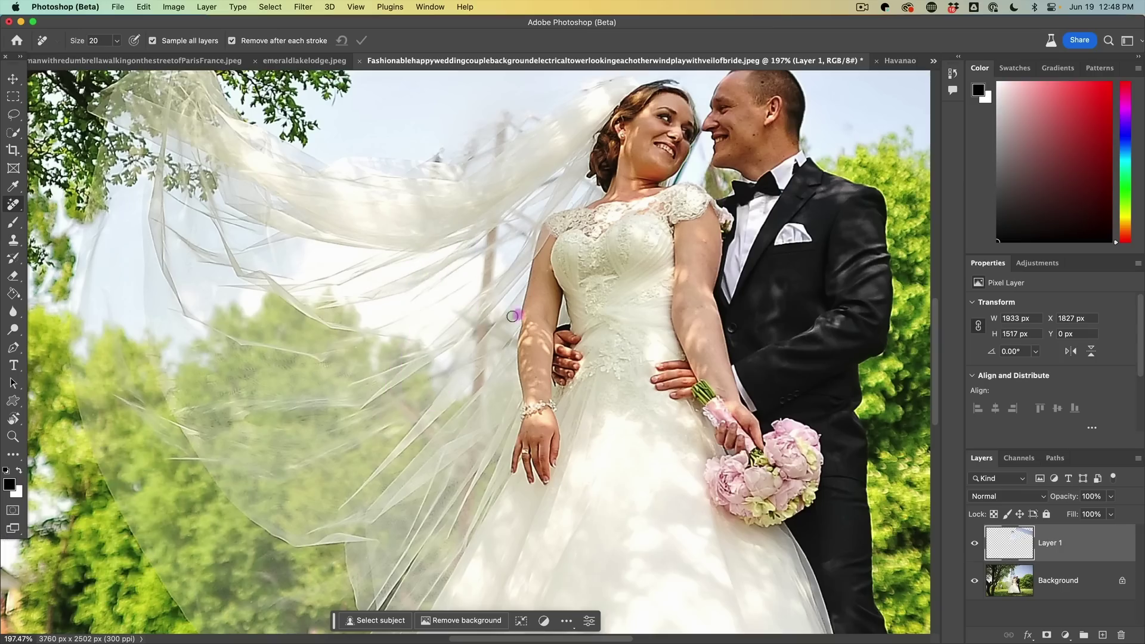
Clean remaining pole traces beside the bride and along the veil, then fit the photo.
left_click_drag(488, 226, 486, 269)
left_click_drag(479, 320, 473, 349)
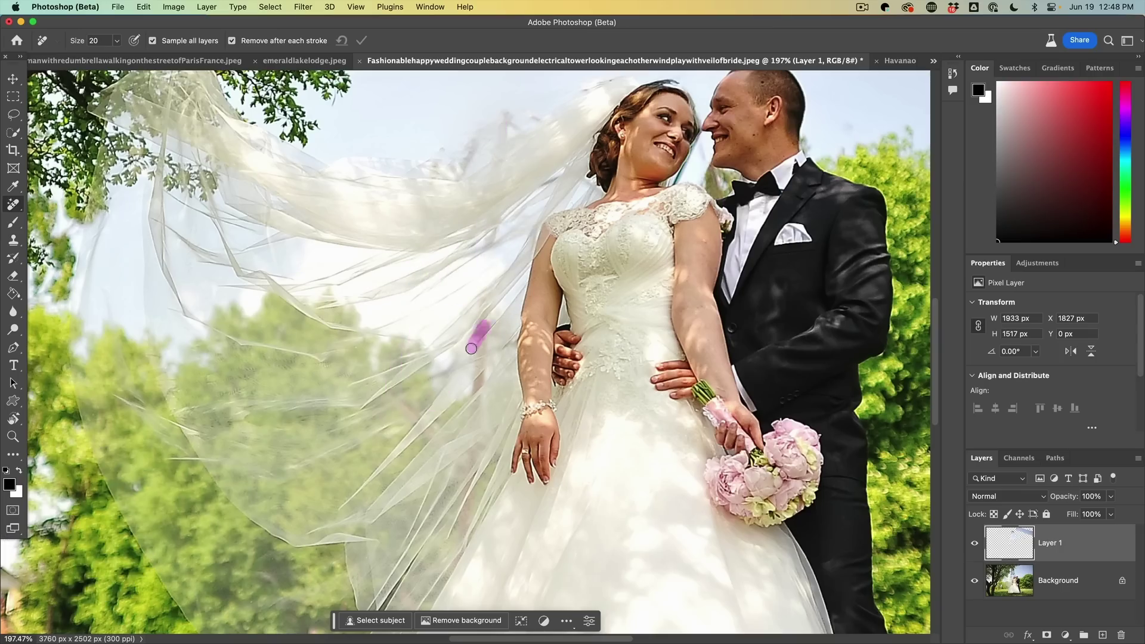
left_click_drag(399, 399, 471, 463)
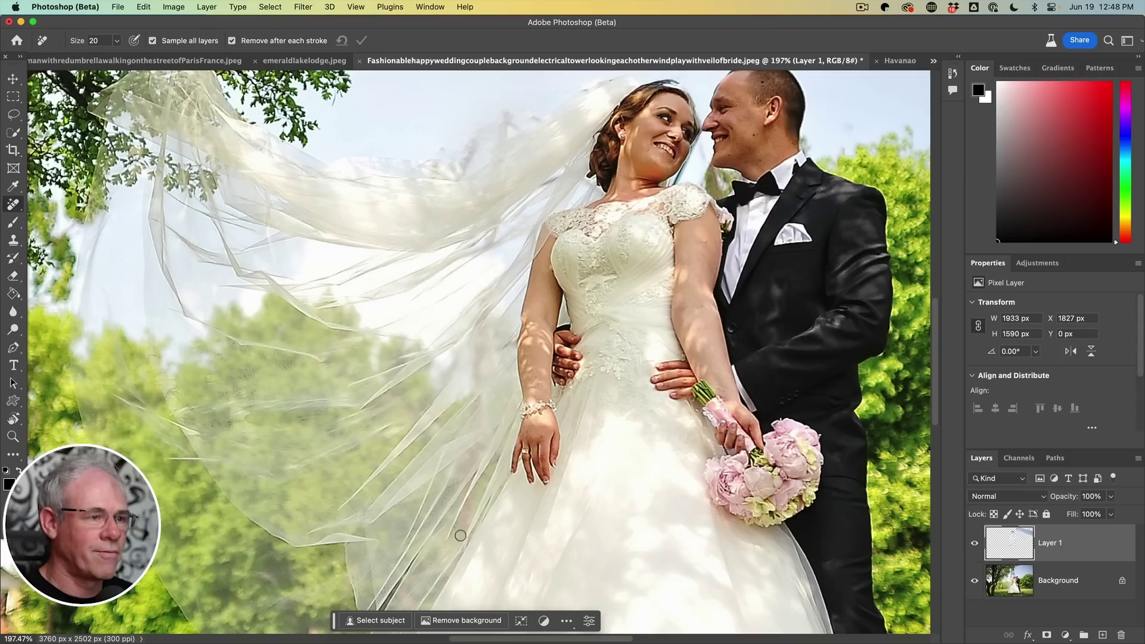
left_click_drag(461, 535, 470, 476)
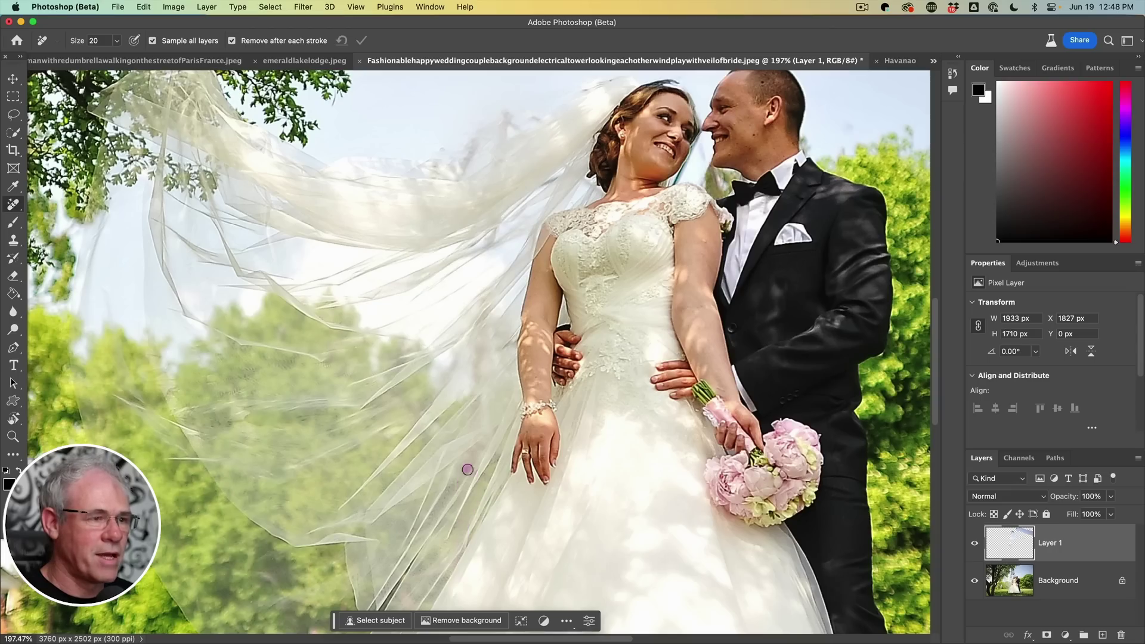
mouse_move(471, 405)
left_mouse_down()
mouse_move(478, 320)
mouse_move(495, 313)
left_mouse_up()
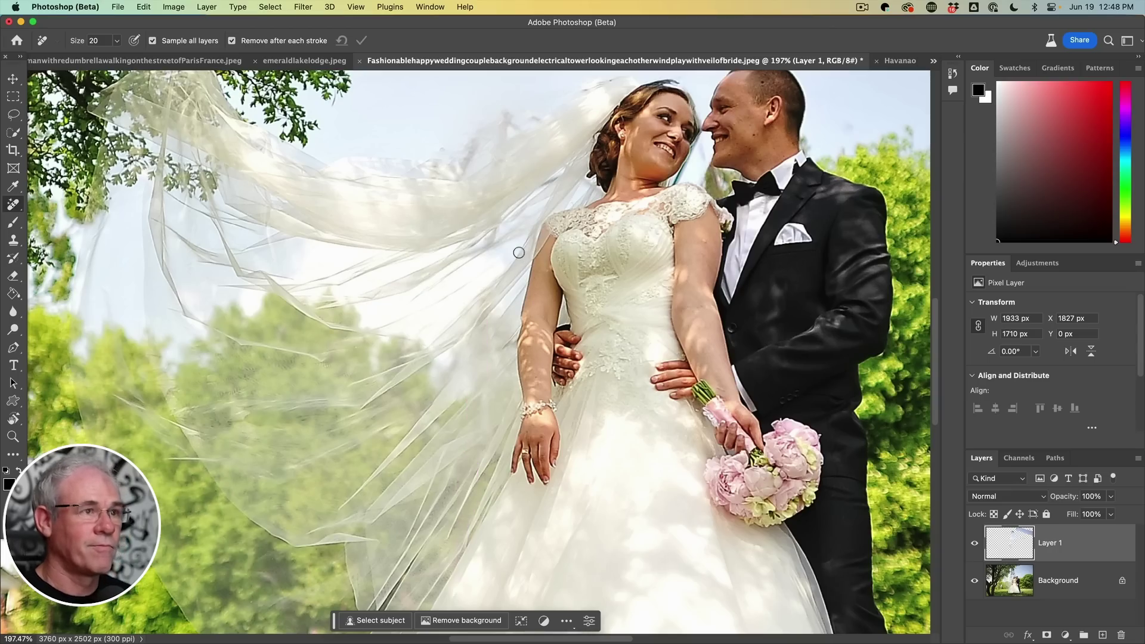
left_click_drag(510, 117, 499, 190)
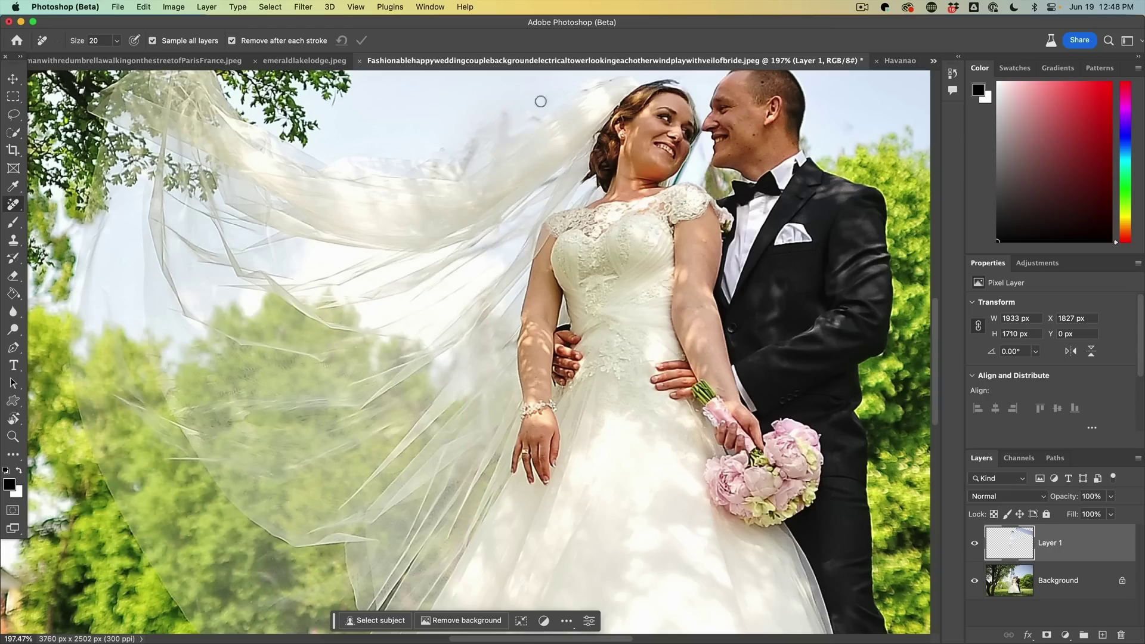
left_click_drag(503, 107, 494, 176)
key("super+0")
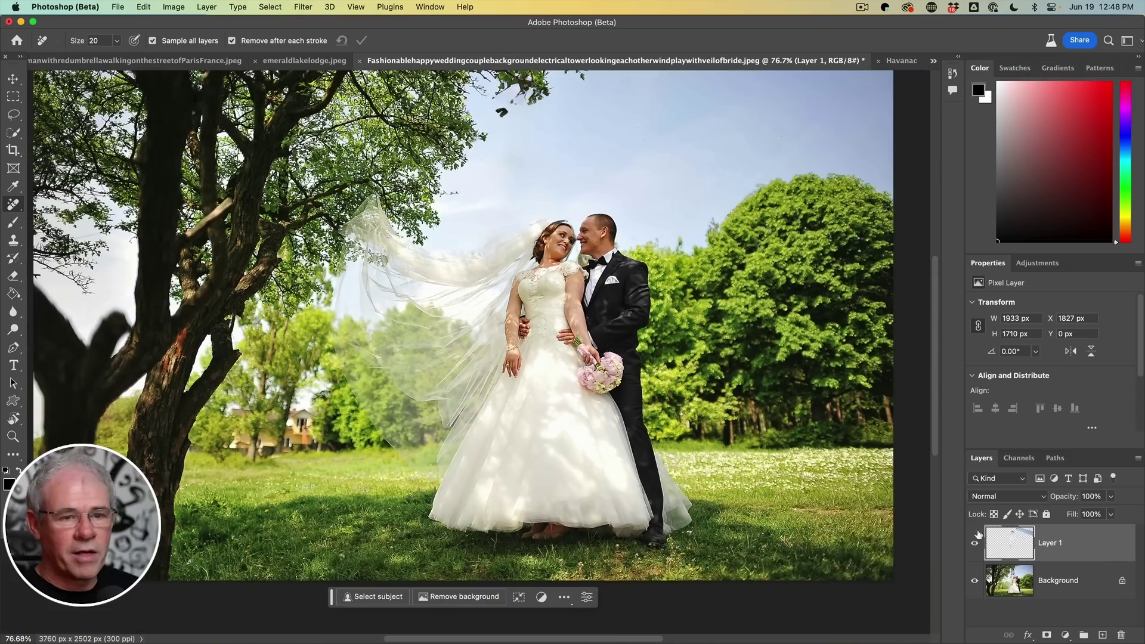
Toggle Layer 1 to compare the original electrical tower with the removal edits, leaving it hidden.
left_click(975, 544)
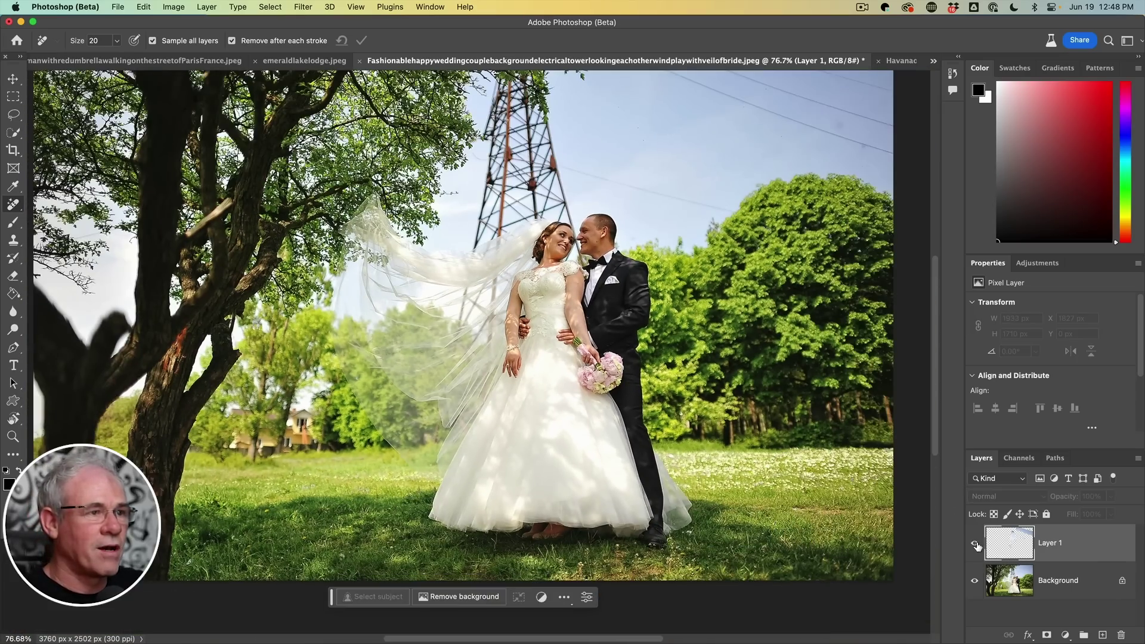
left_click(975, 544)
left_click(975, 543)
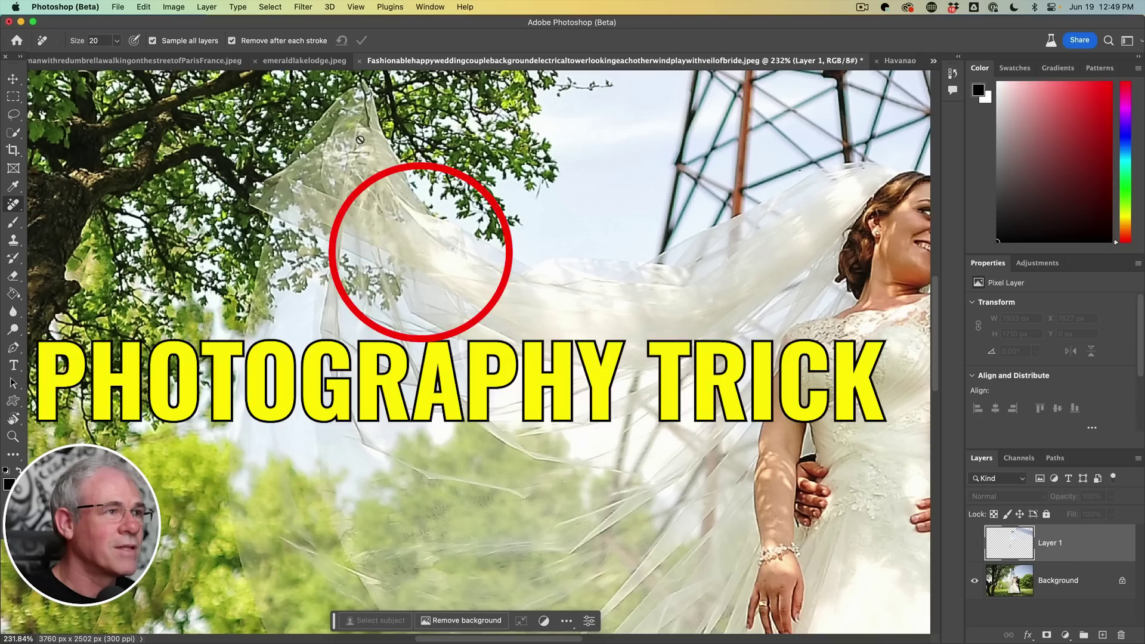
left_click_drag(361, 140, 428, 223)
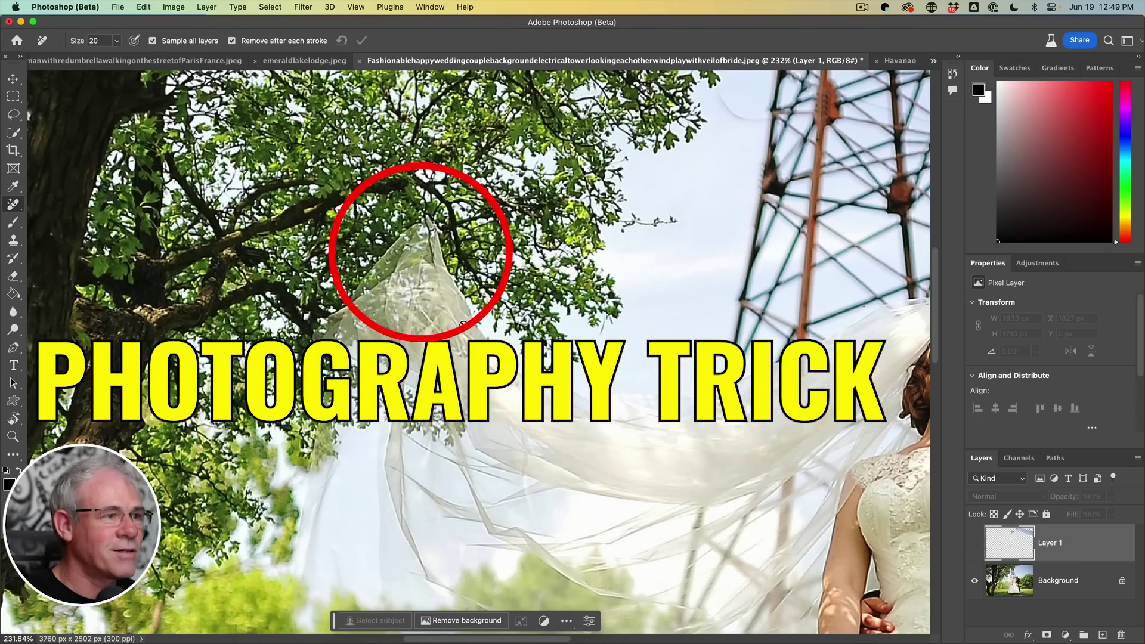
scroll(462, 324, "down", 3)
scroll(445, 324, "down", 3)
scroll(445, 324, "down", 3)
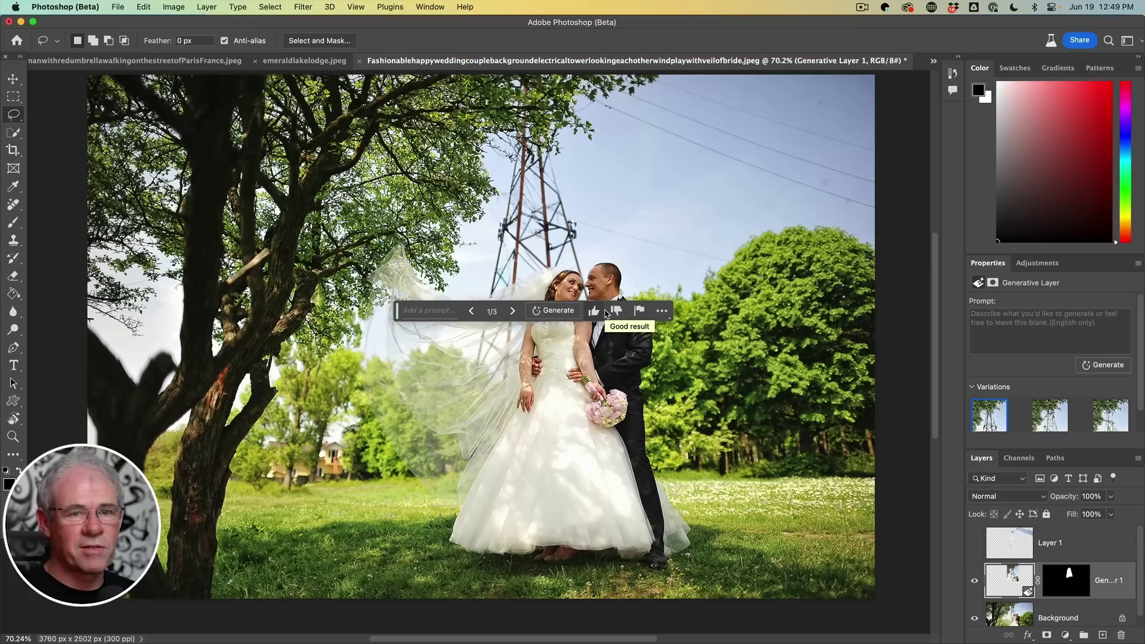
Preview all three generated 'sky' variations over the tower, ending on the first one.
left_click(1050, 414)
left_click(1108, 416)
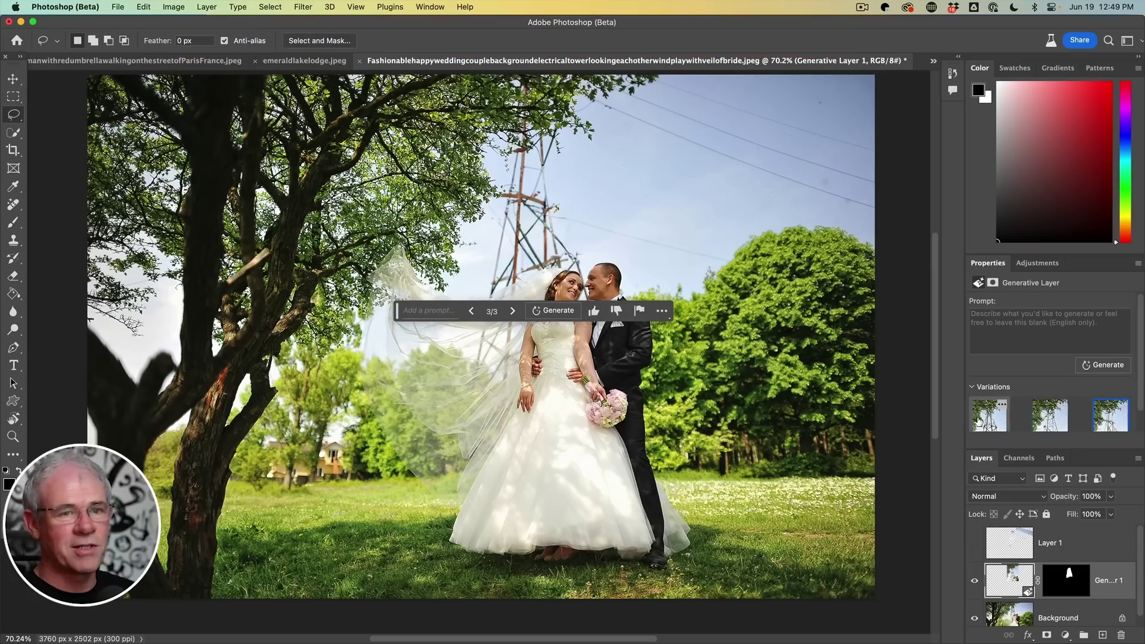
left_click(987, 416)
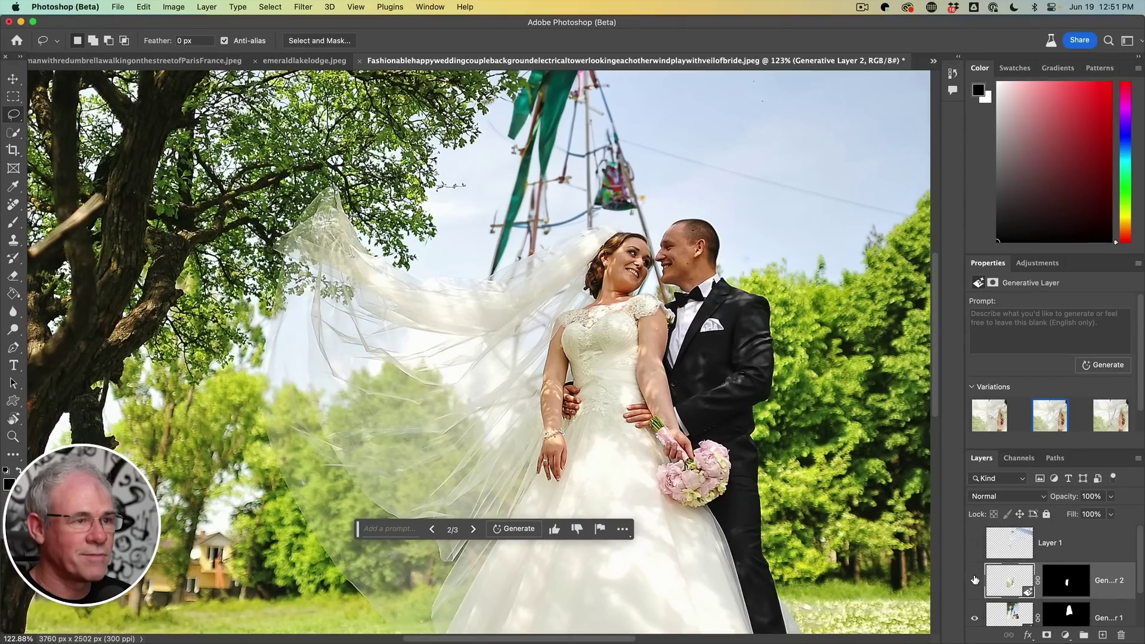
Toggle the generated veil patch layer to compare it with the original pole.
left_click(975, 581)
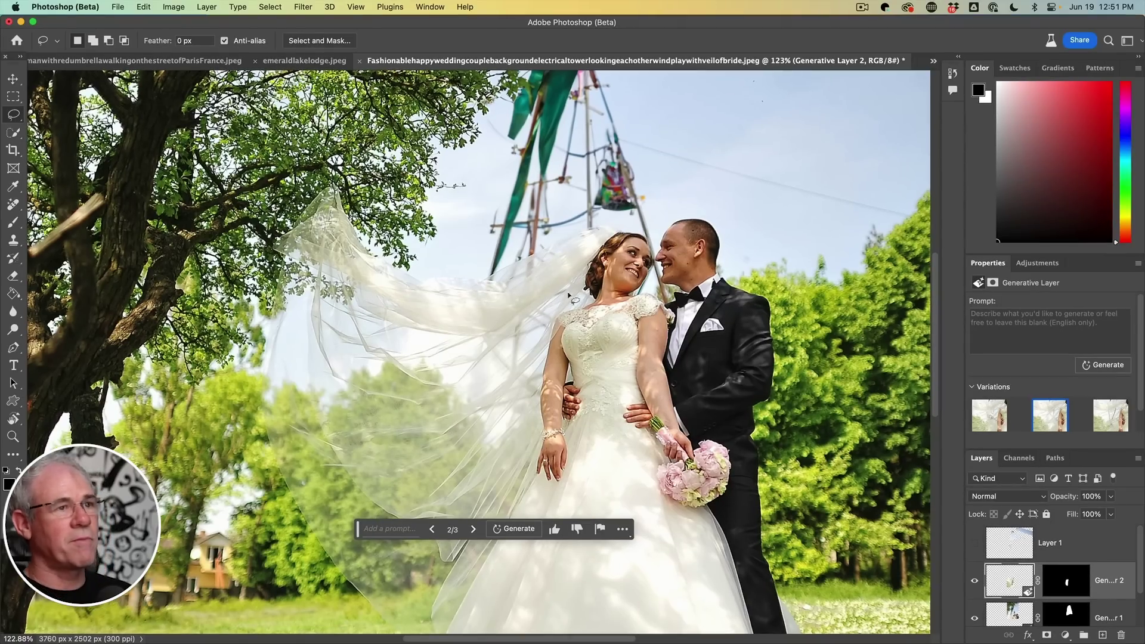
scroll(563, 304, "down", 3)
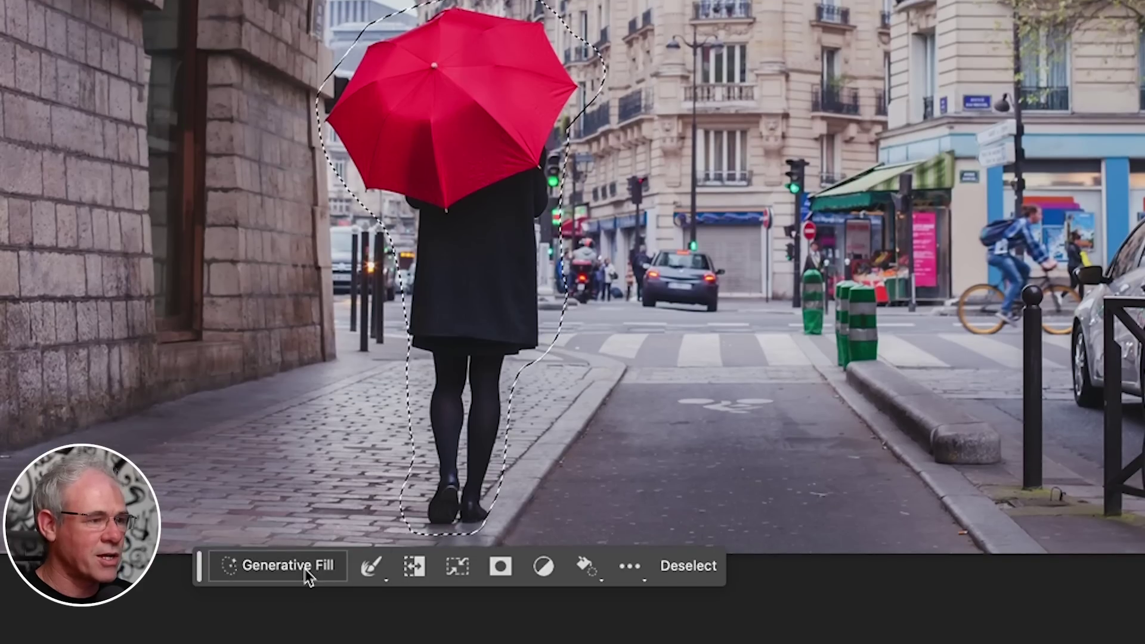
Generate a fill over the red-umbrella woman, keep the second variation, then hide the layer.
left_click(284, 566)
left_click(590, 577)
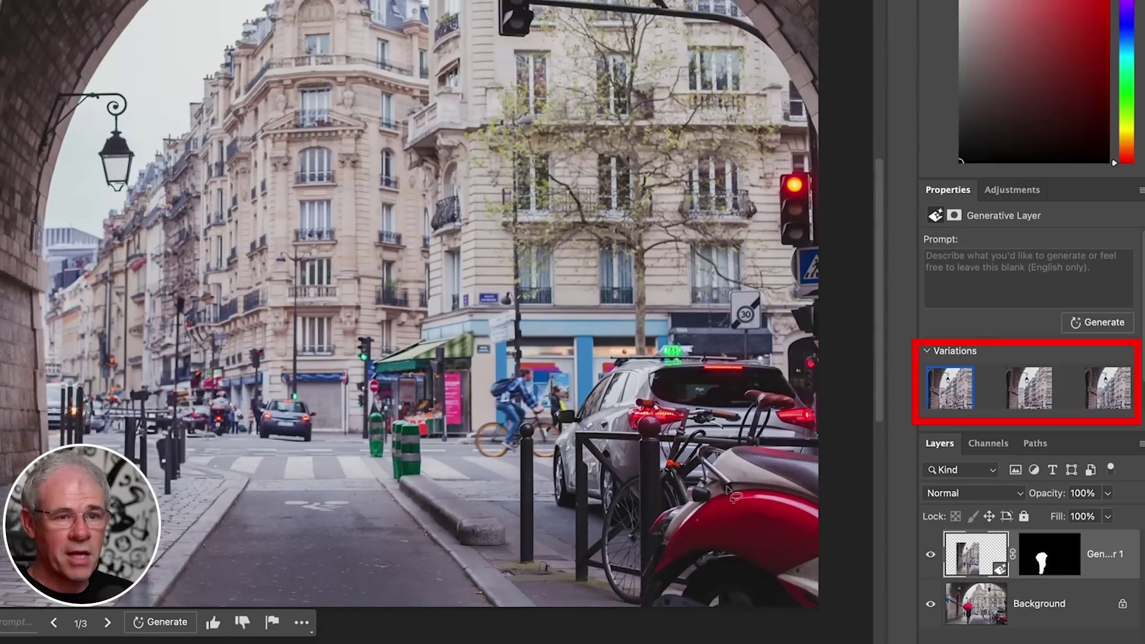
left_click(1031, 401)
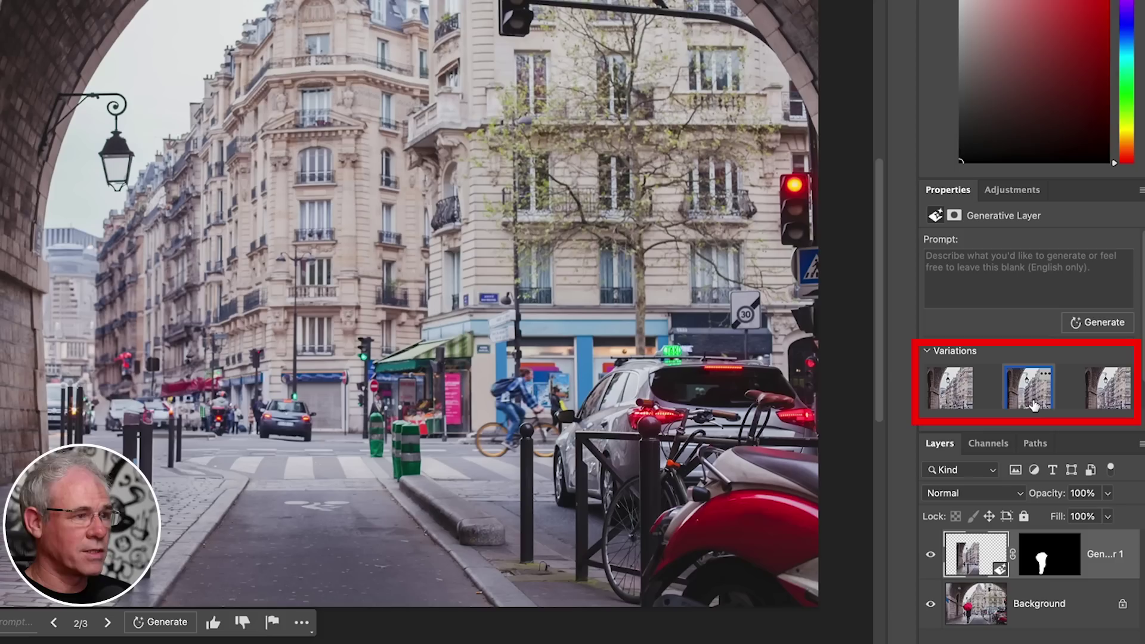
left_click(1108, 399)
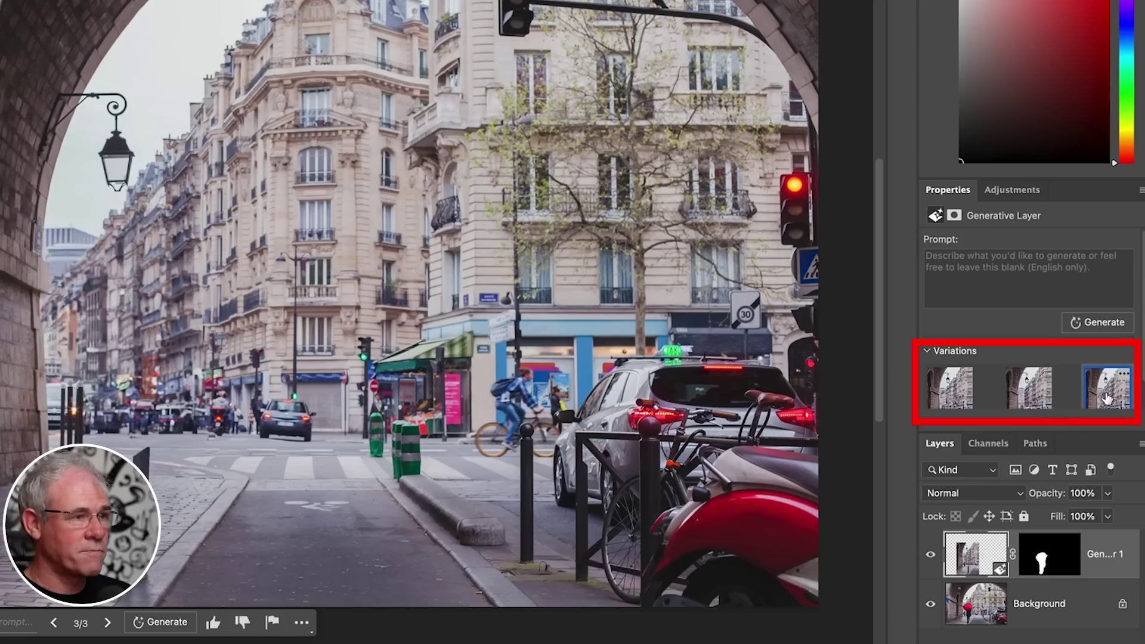
left_click(1036, 401)
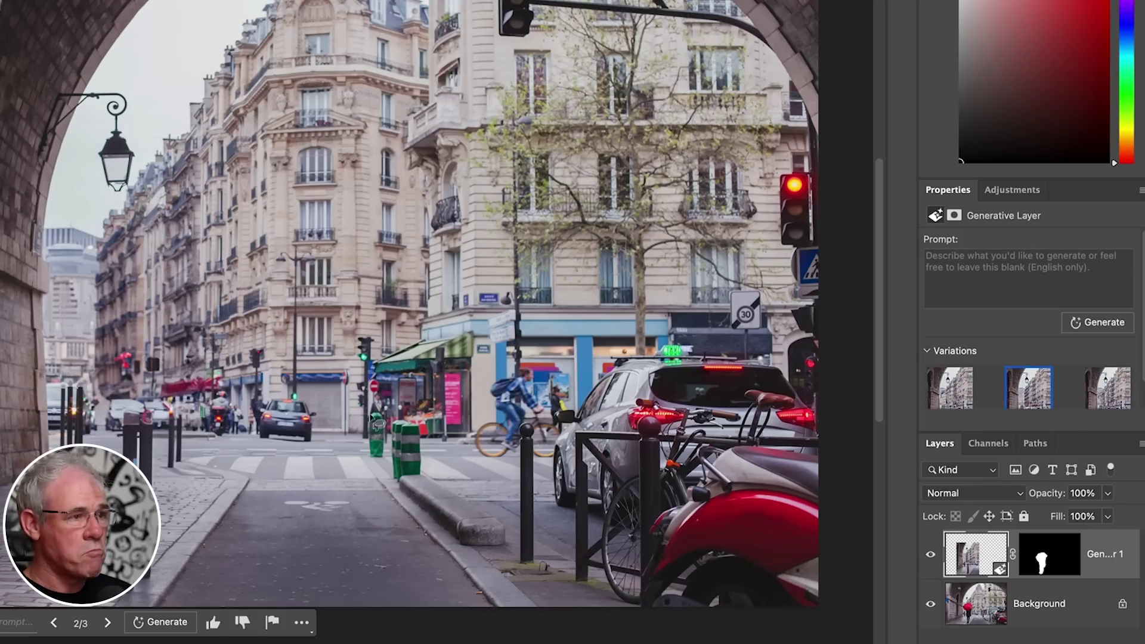
left_click(930, 555)
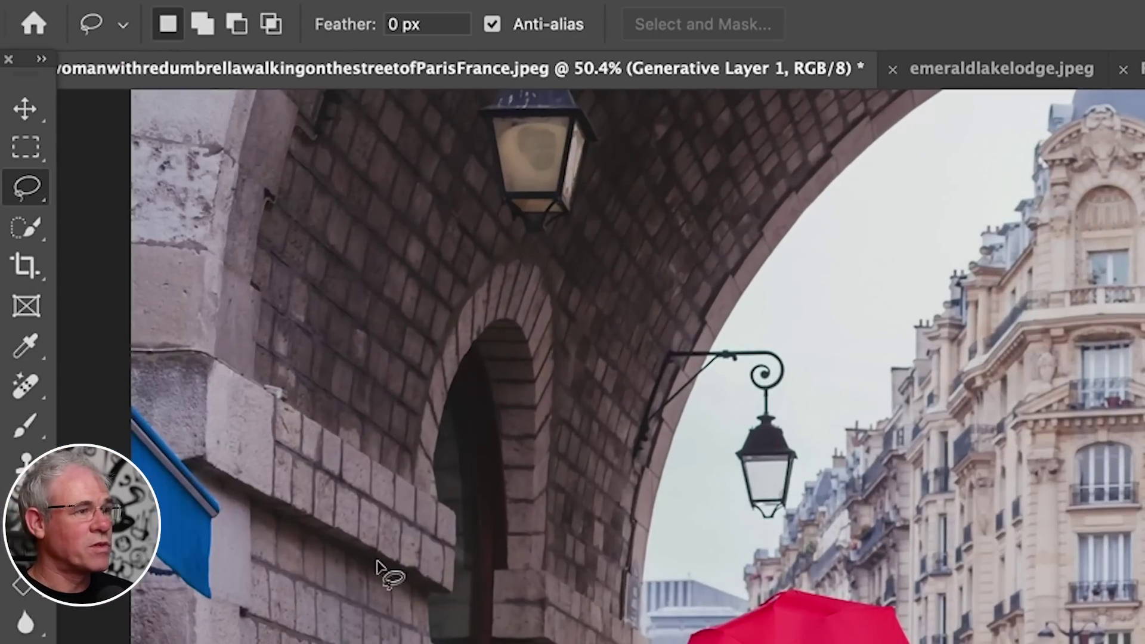
On a new empty layer, paint out the red-umbrella woman down to her legs with the Remove Tool.
left_click(25, 385)
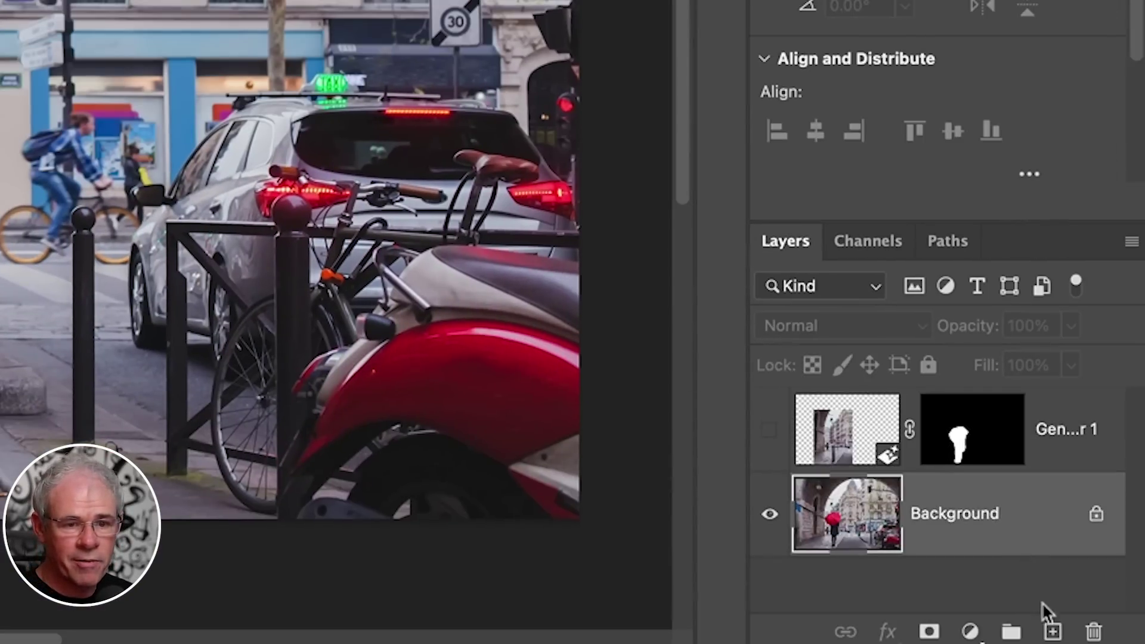
left_click(1052, 632)
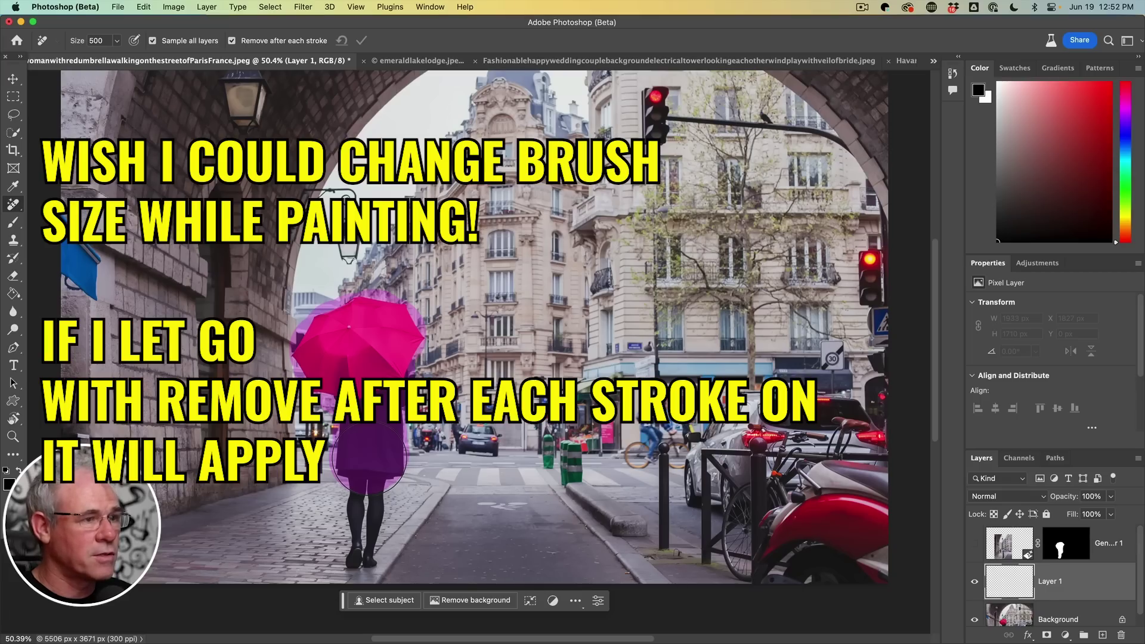
left_click_drag(369, 452, 369, 542)
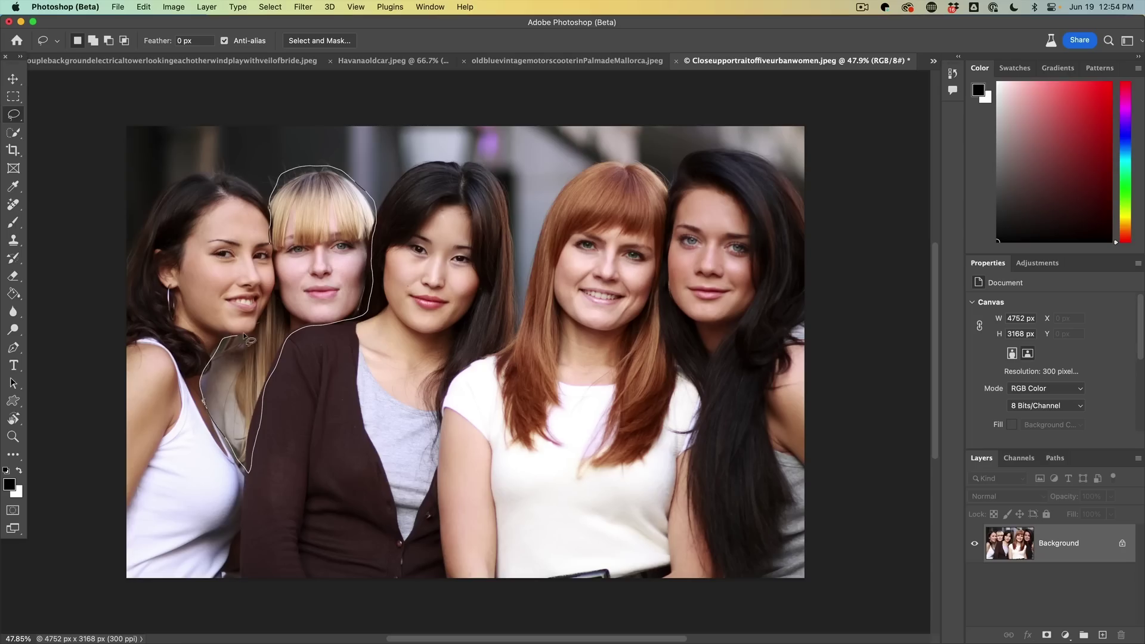
Generate a replacement for the blonde woman second from left, choosing the headband variation.
left_click_drag(275, 244, 274, 242)
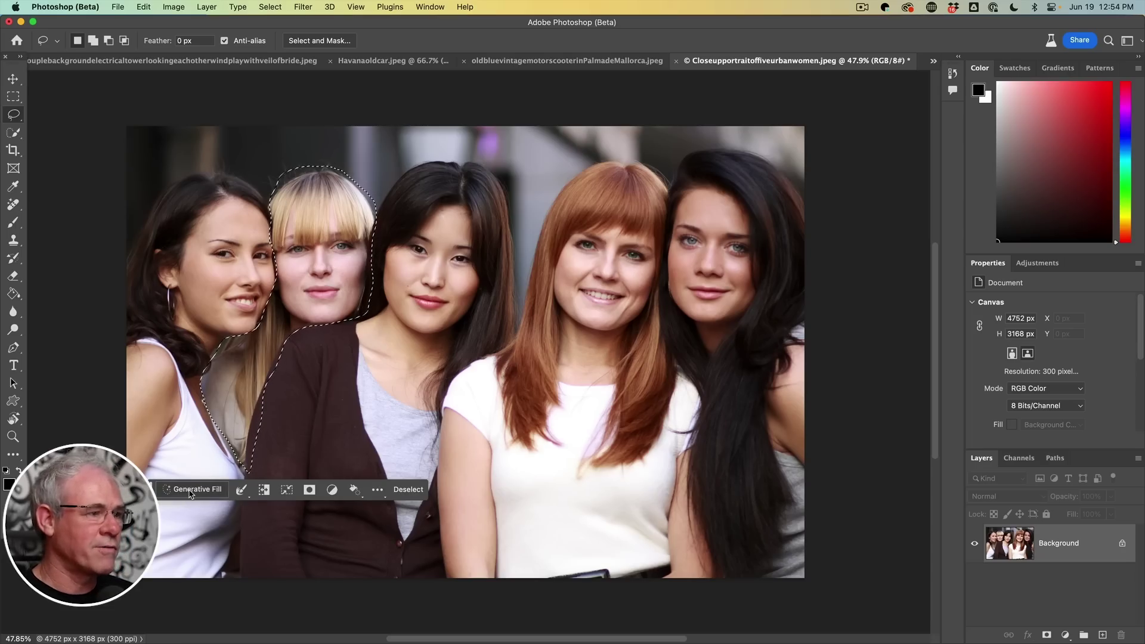
left_click(189, 489)
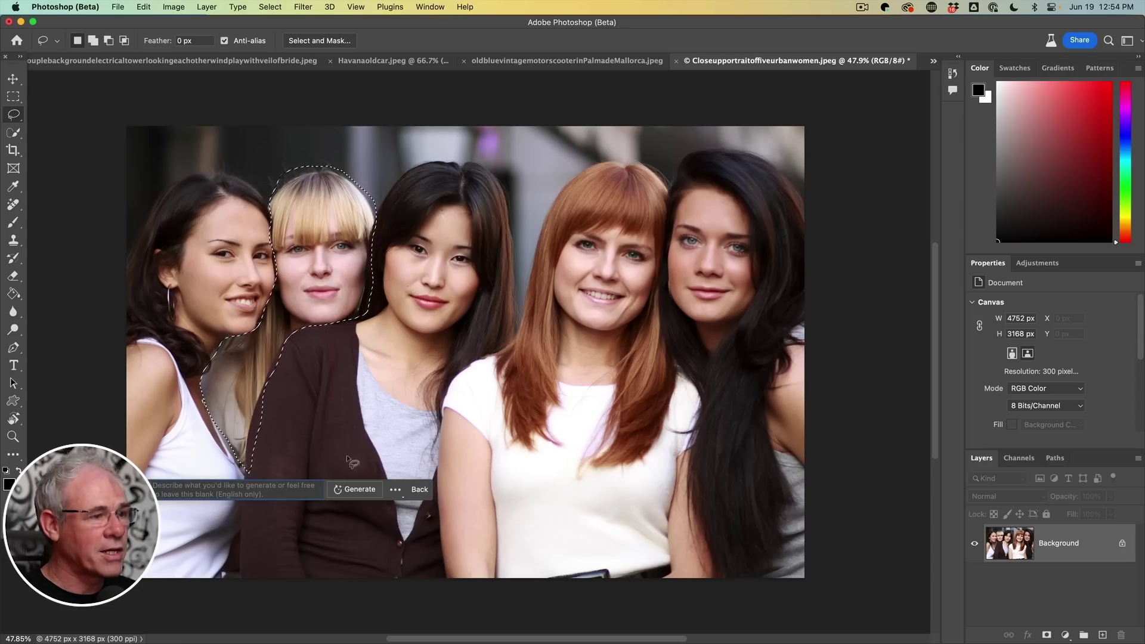
left_click(349, 490)
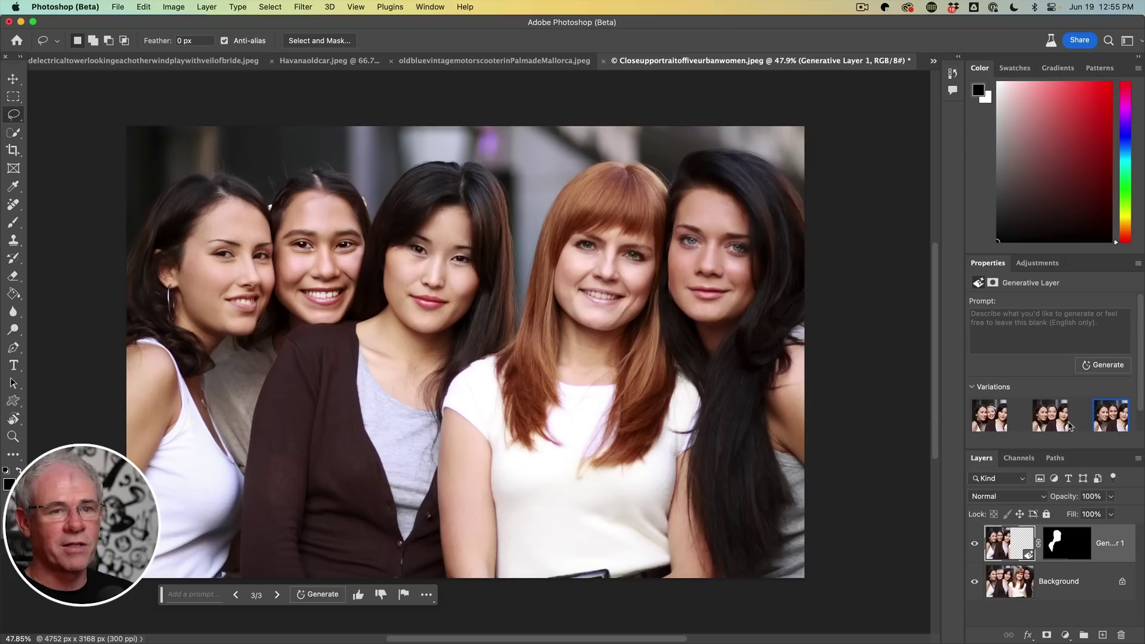
left_click(1048, 419)
left_click(994, 421)
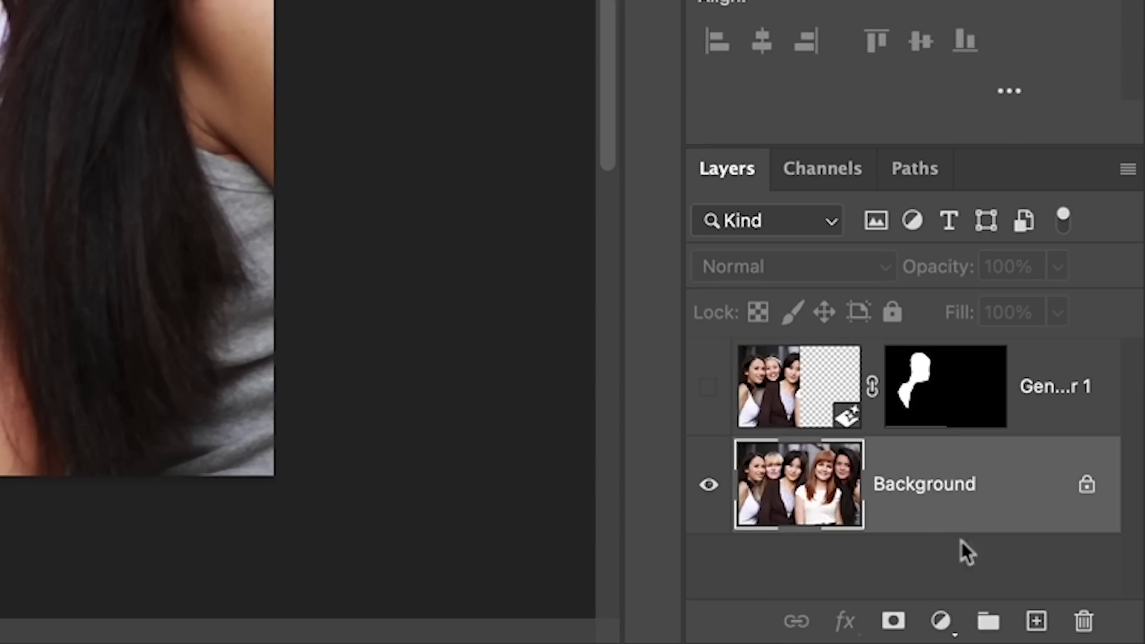
On a new layer, brush out the blonde woman with the Remove Tool and apply it.
left_click(1034, 618)
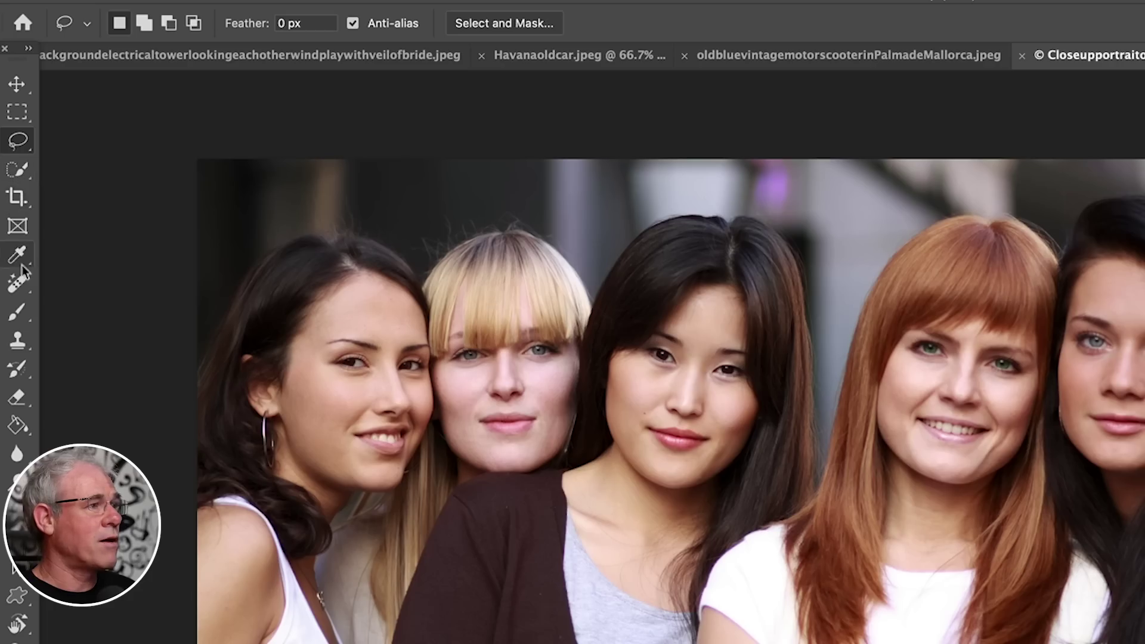
left_click(18, 283)
right_click(18, 283)
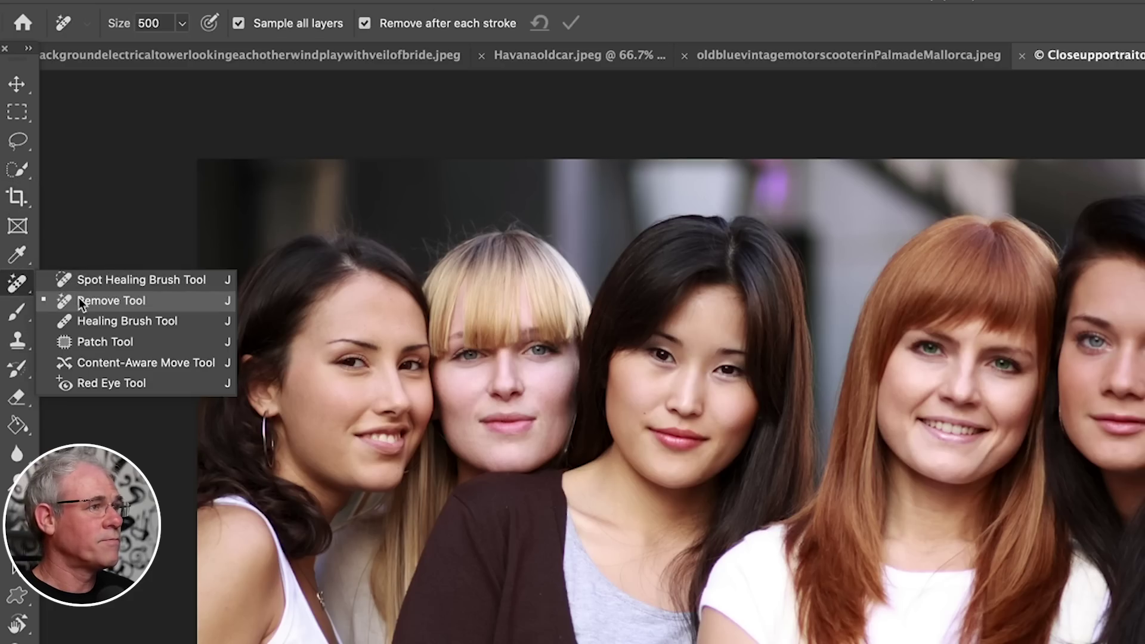
left_click(80, 301)
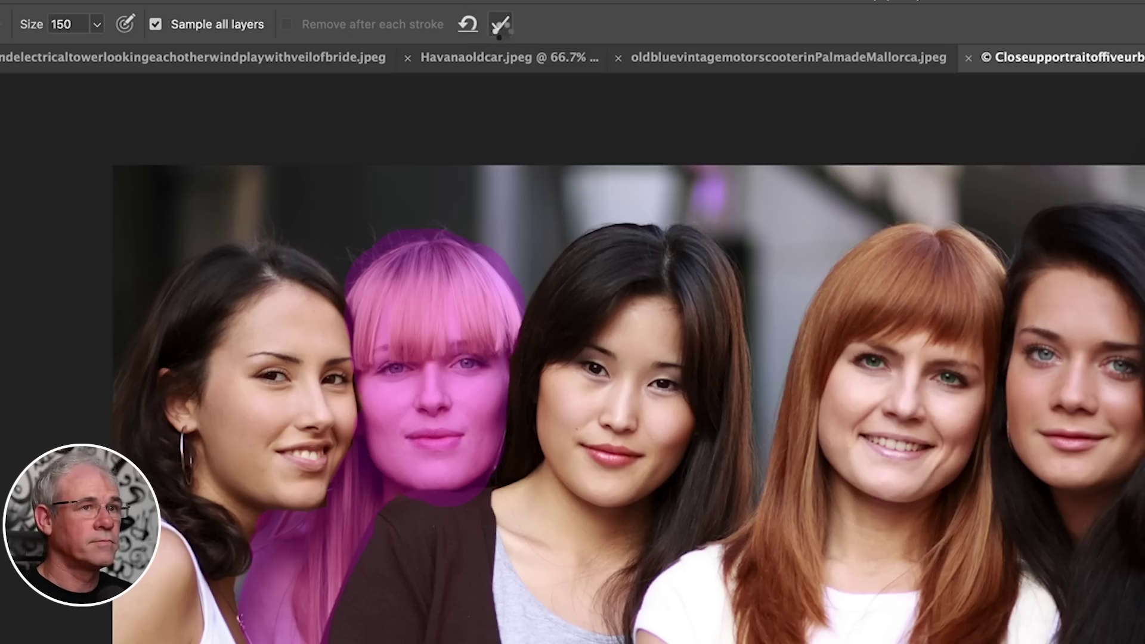
left_click(500, 26)
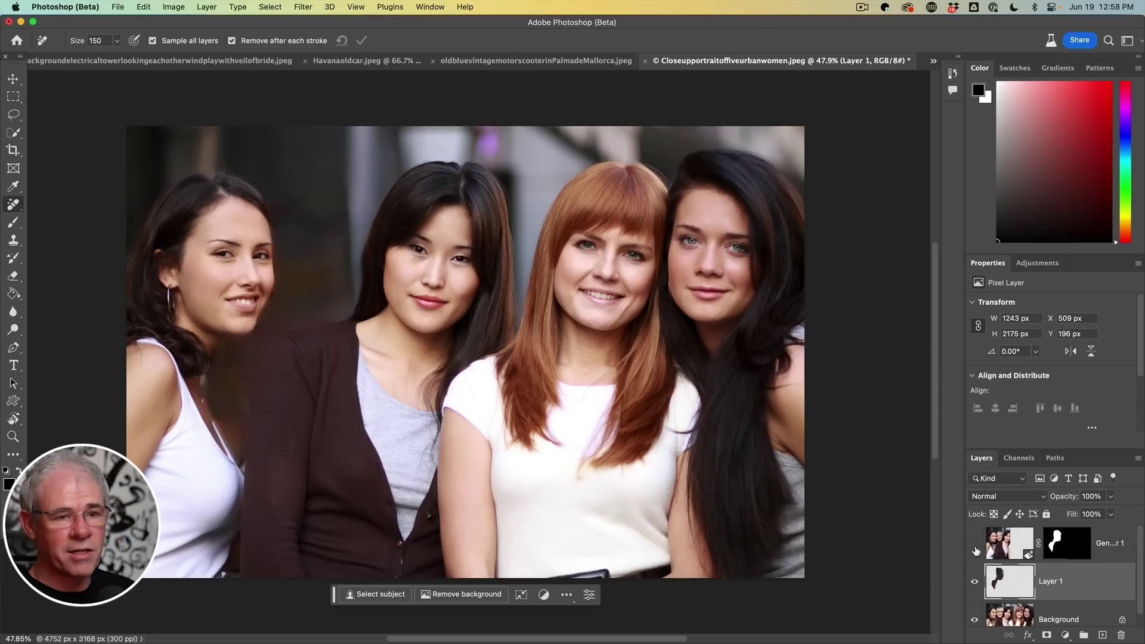
Toggle the generated and removal layers to compare, ending with the generated woman shown.
left_click(976, 544)
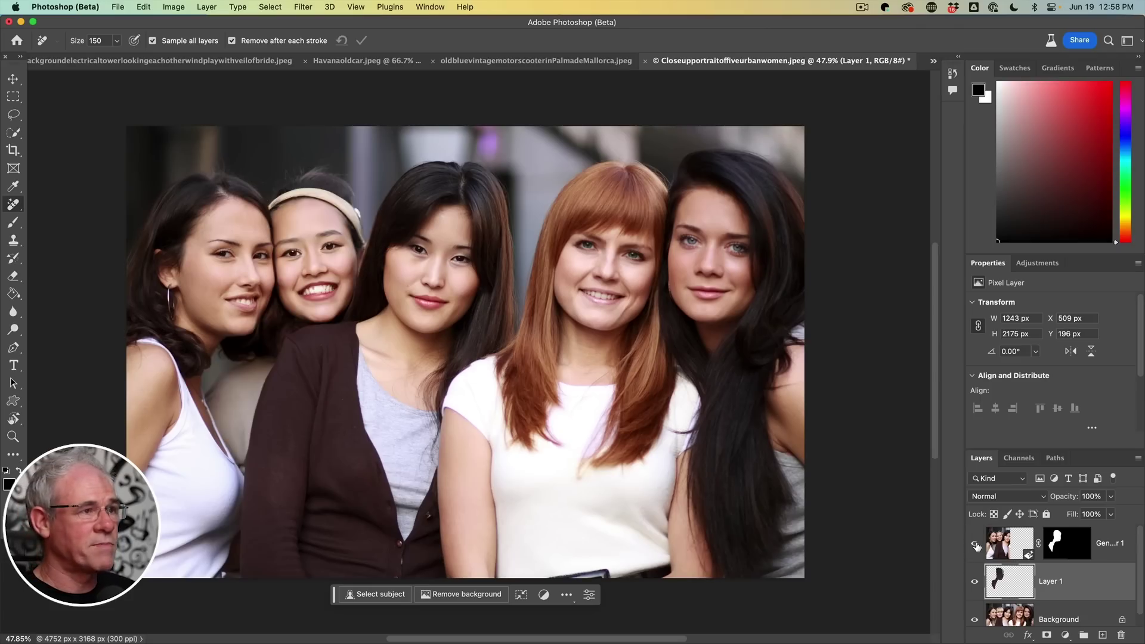
left_click(977, 546)
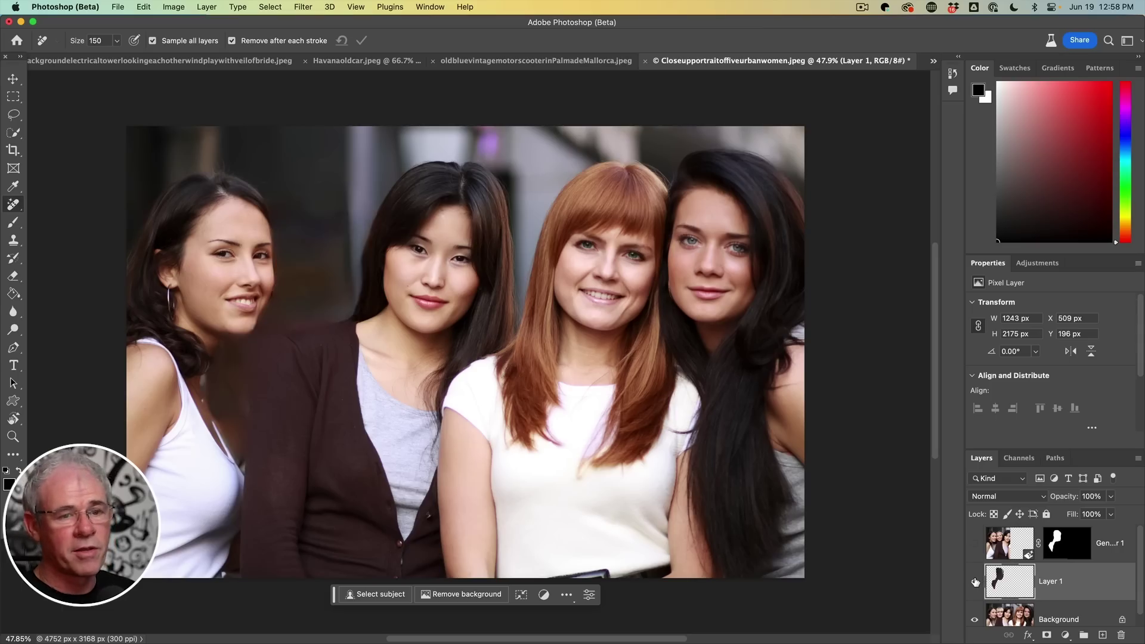
left_click(976, 582)
left_click(975, 544)
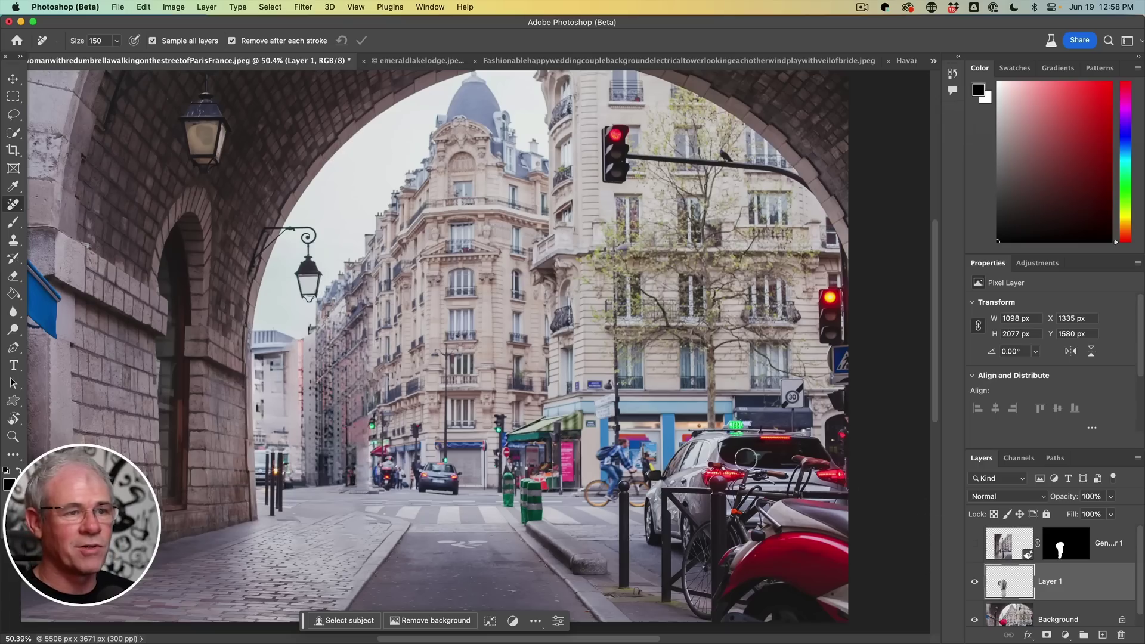
scroll(747, 461, "down", 3)
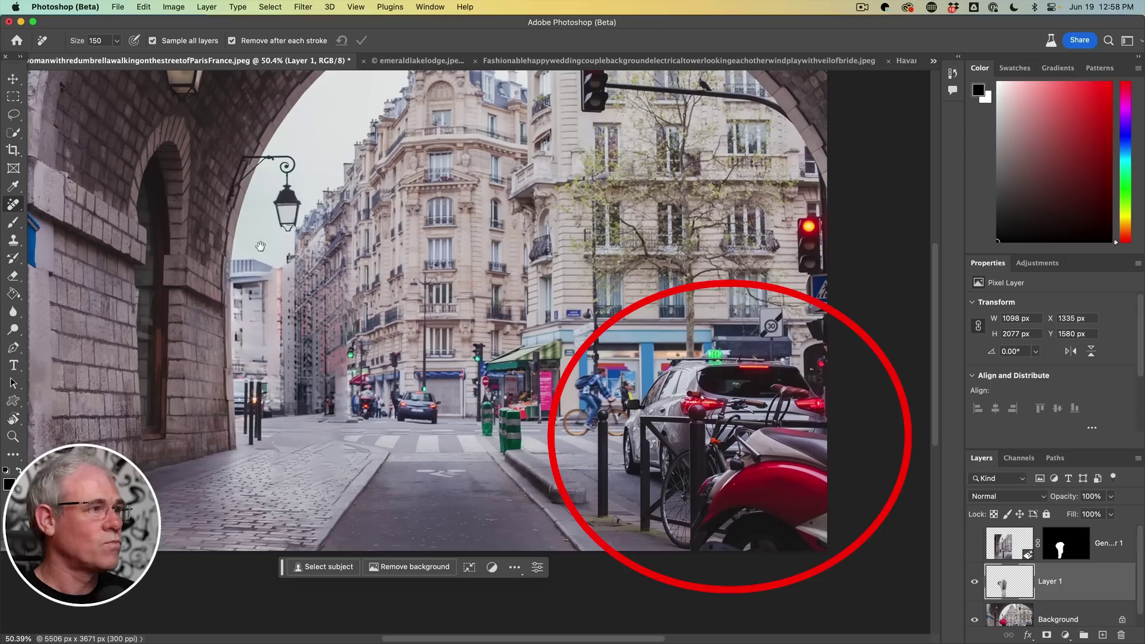
Select the Lasso tool for outlining the parked car, bikes and scooter.
left_click_drag(13, 113, 45, 114)
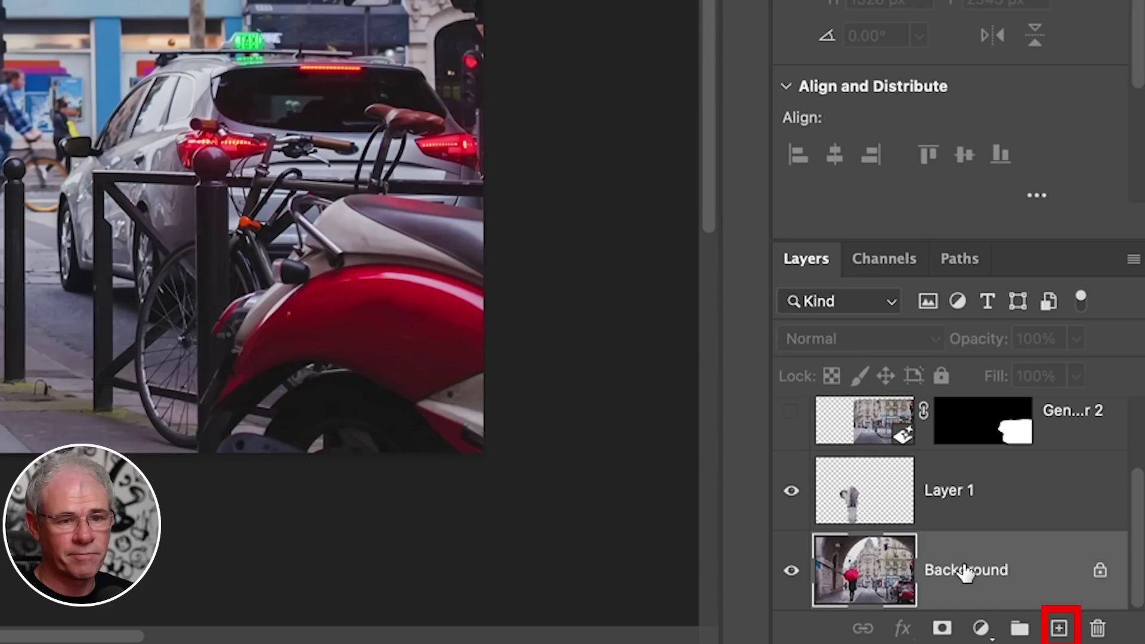
On a new layer, brush out the car, bike rack, red motorcycle and cyclist with an enlarged brush.
left_click(1058, 626)
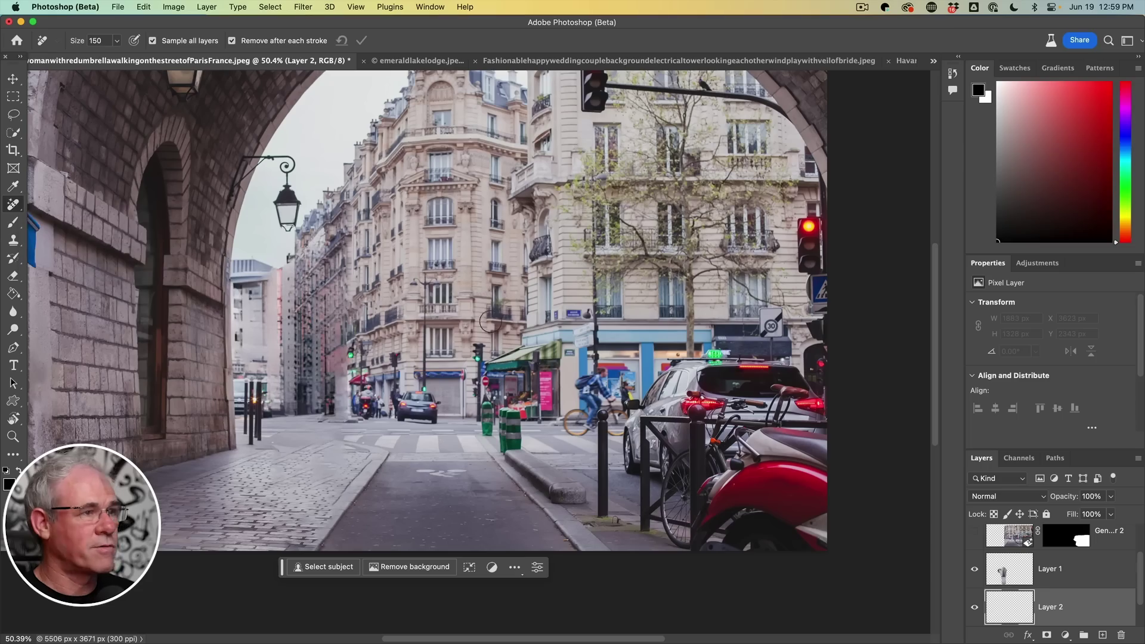
key("bracketright")
key("bracketright")
key("bracketright")
left_click_drag(665, 411, 834, 426)
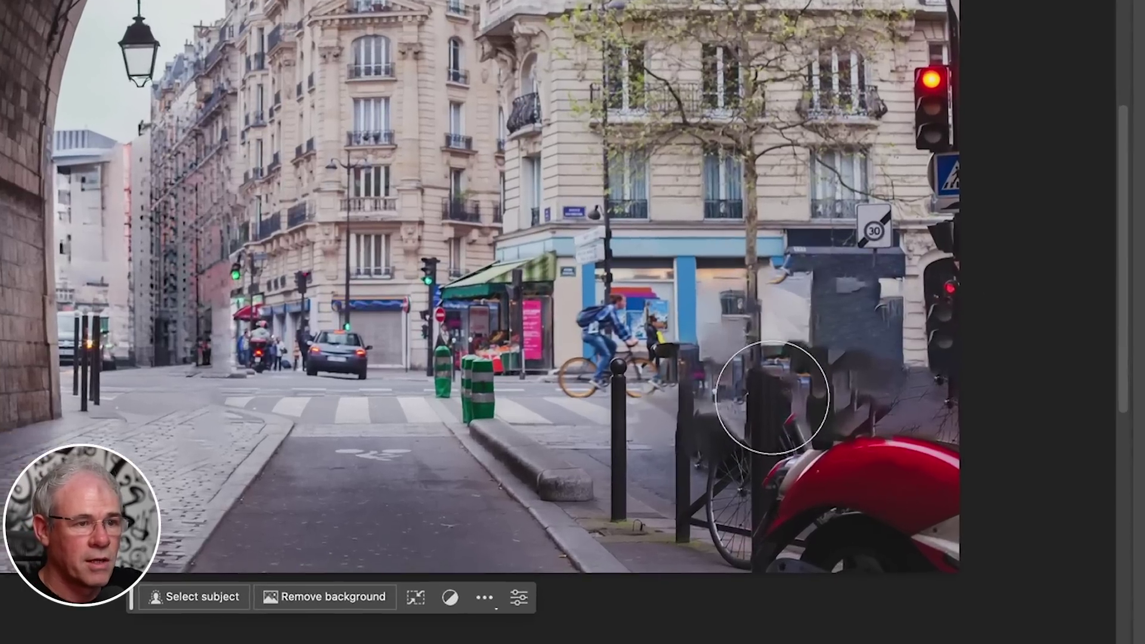
mouse_move(830, 492)
left_mouse_down()
mouse_move(857, 547)
mouse_move(877, 436)
mouse_move(907, 370)
mouse_move(1018, 370)
mouse_move(1044, 484)
left_mouse_up()
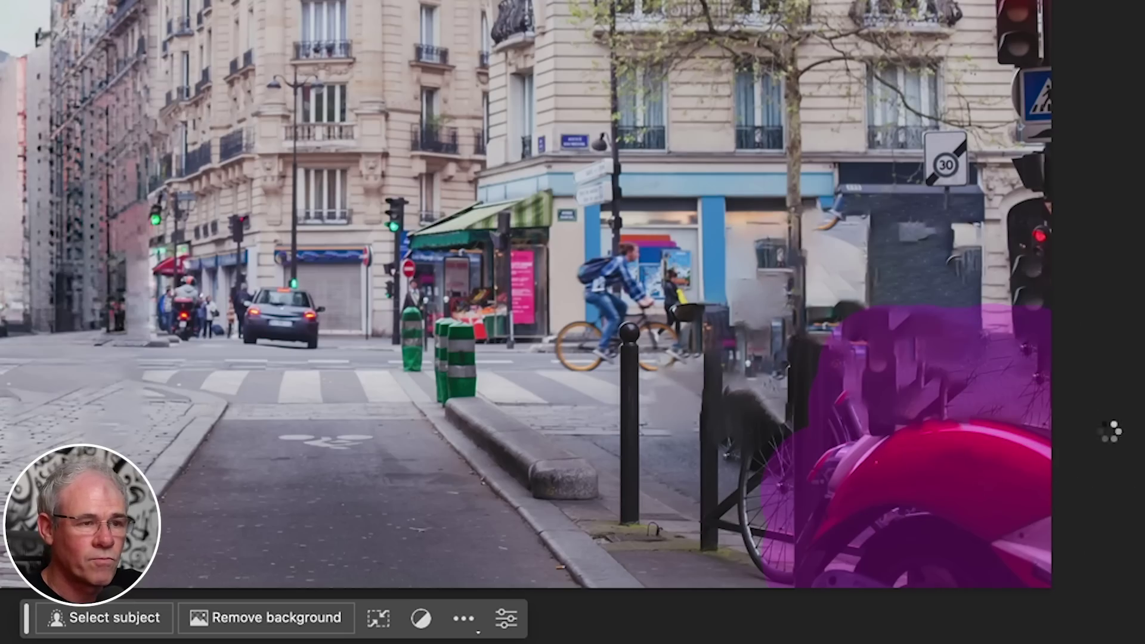
mouse_move(823, 378)
left_mouse_down()
mouse_move(803, 493)
mouse_move(783, 522)
left_mouse_up()
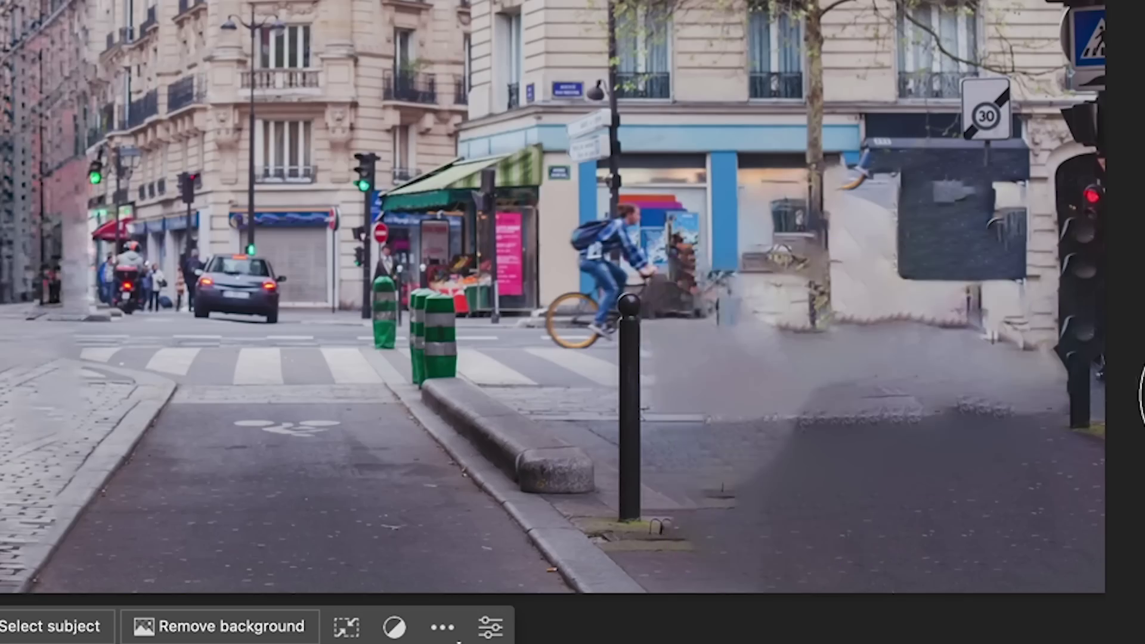
mouse_move(752, 435)
left_mouse_down()
mouse_move(941, 441)
mouse_move(976, 421)
left_mouse_up()
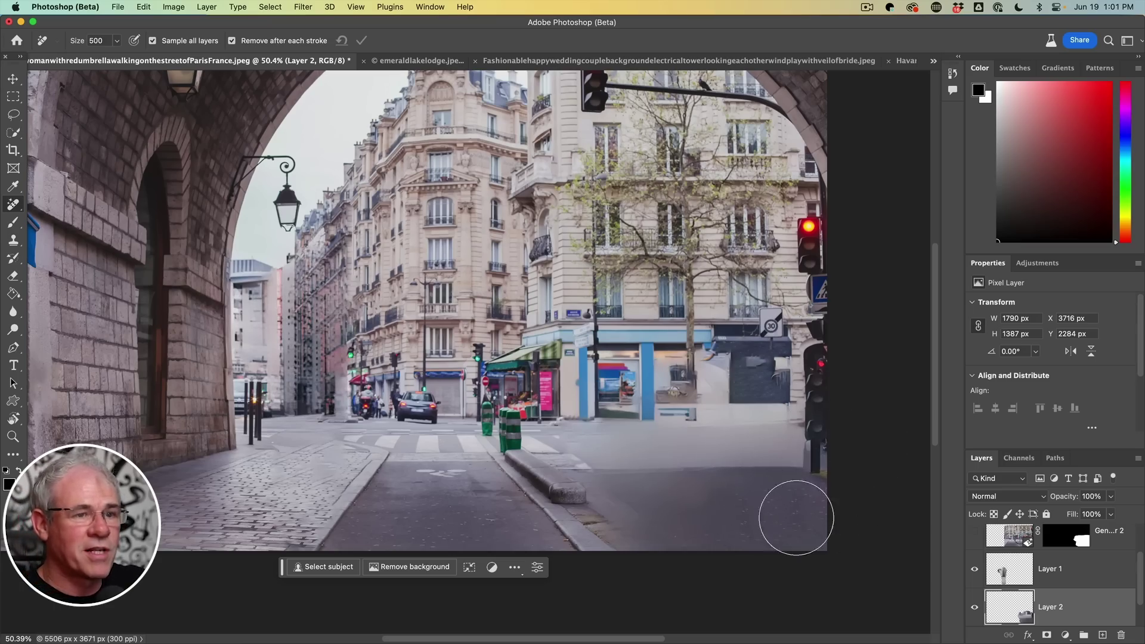
Toggle the removal layer off and on, then show the generated storefront fill again.
left_click(976, 608)
left_click(976, 608)
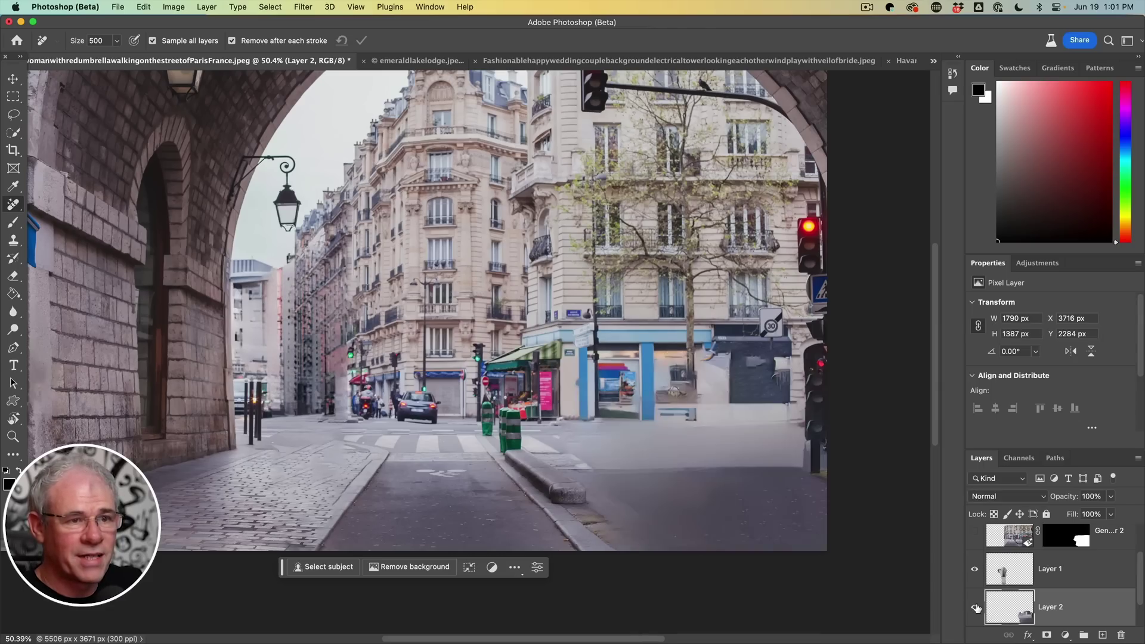
left_click(975, 534)
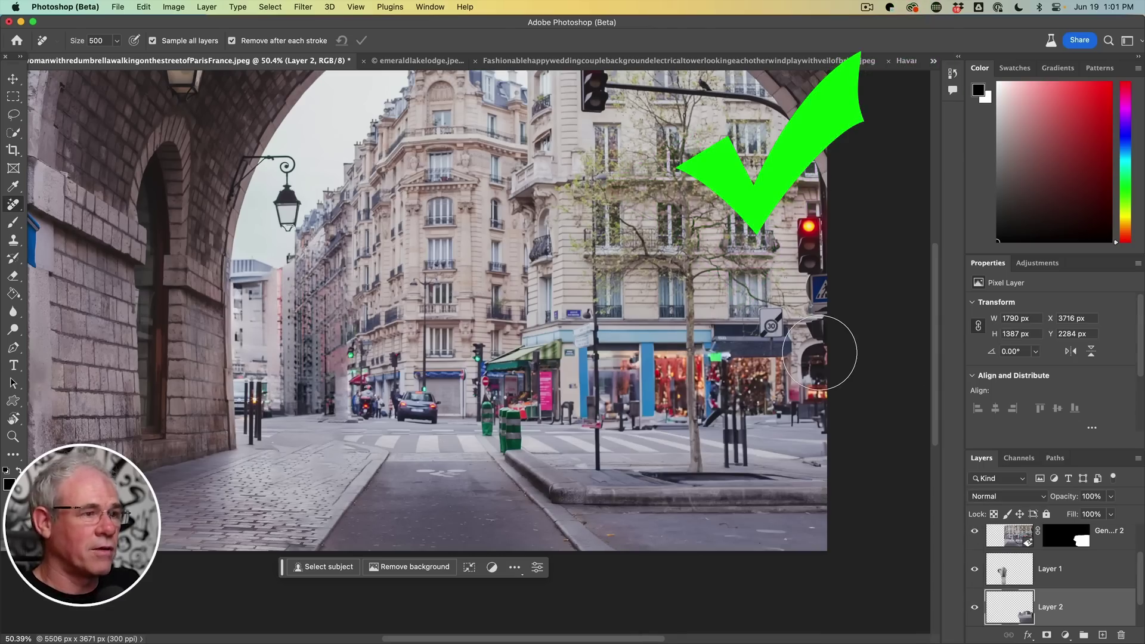
scroll(581, 407, "down", 2)
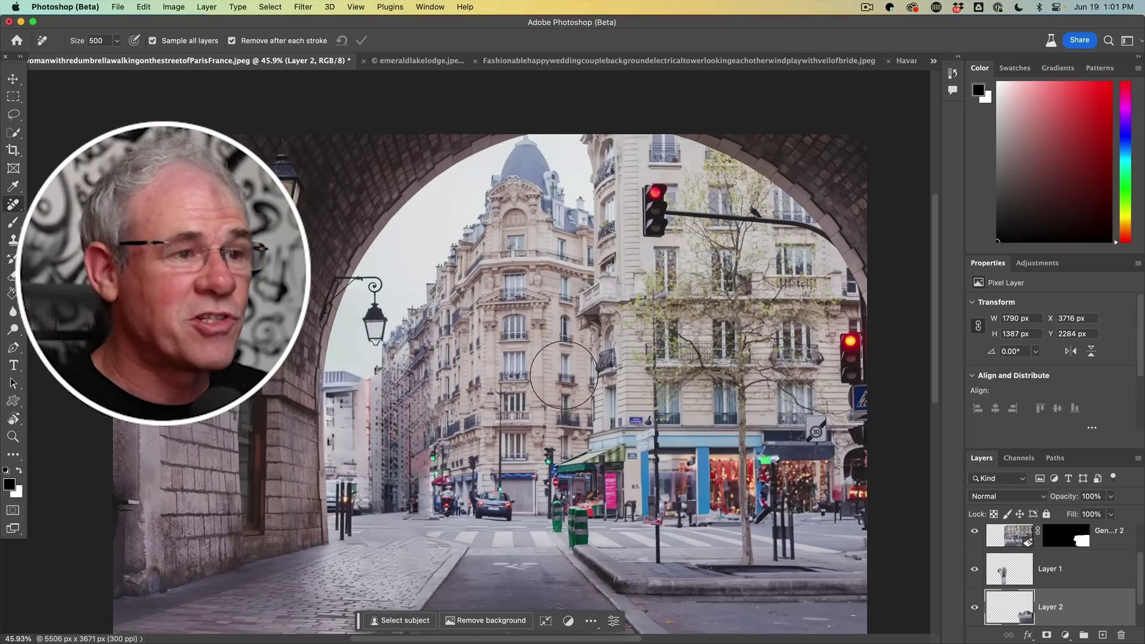
left_click_drag(656, 411, 583, 354)
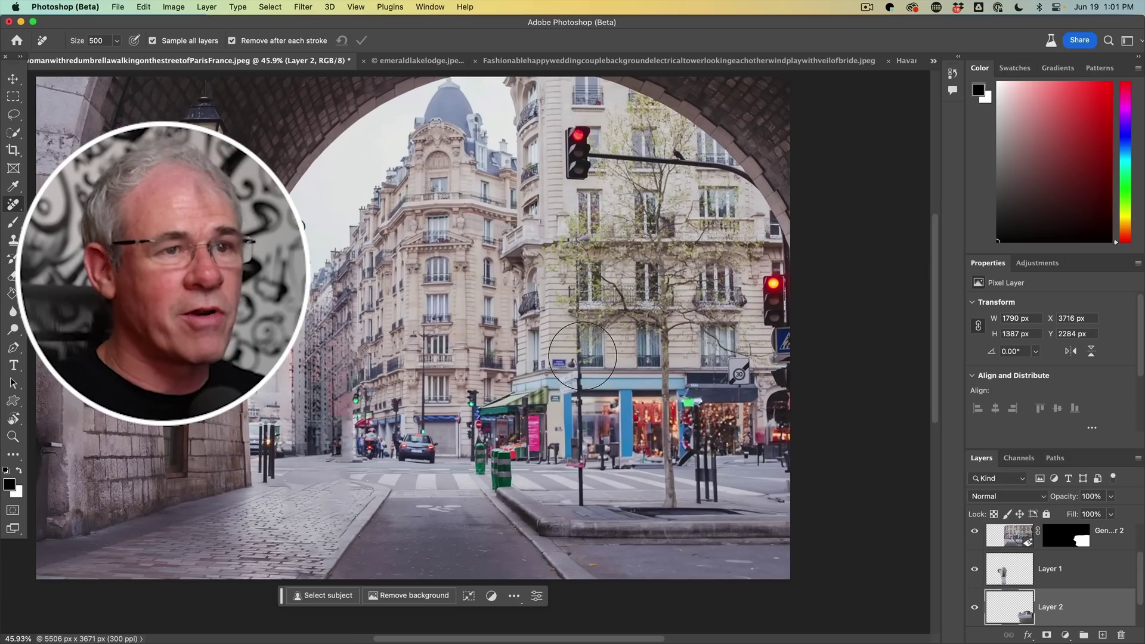